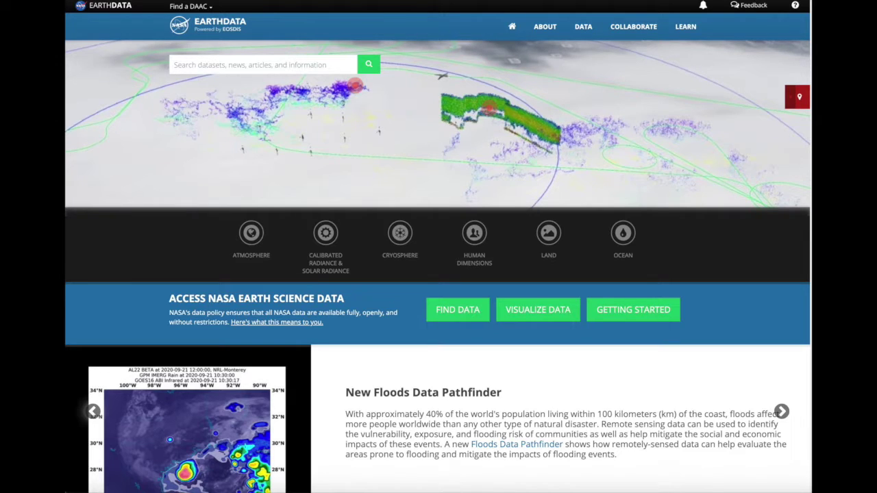
Open the Getting Started guide from the Learn menu.
mouse_move(697, 40)
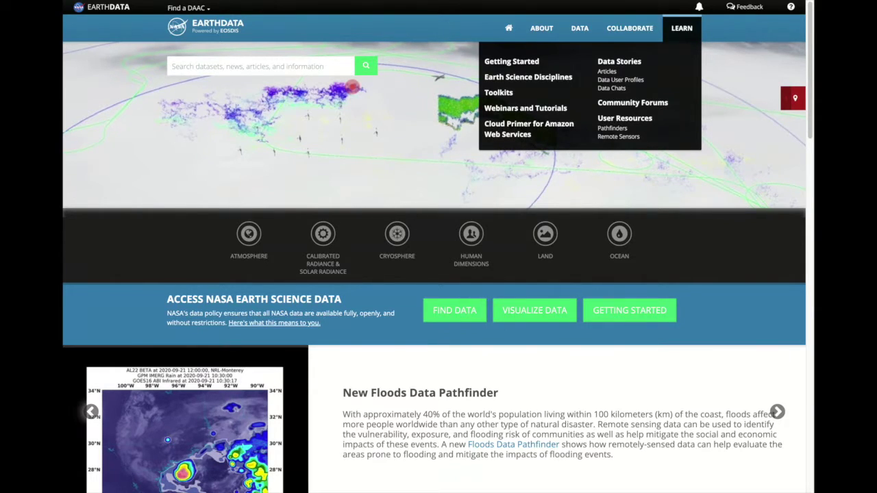
click(525, 63)
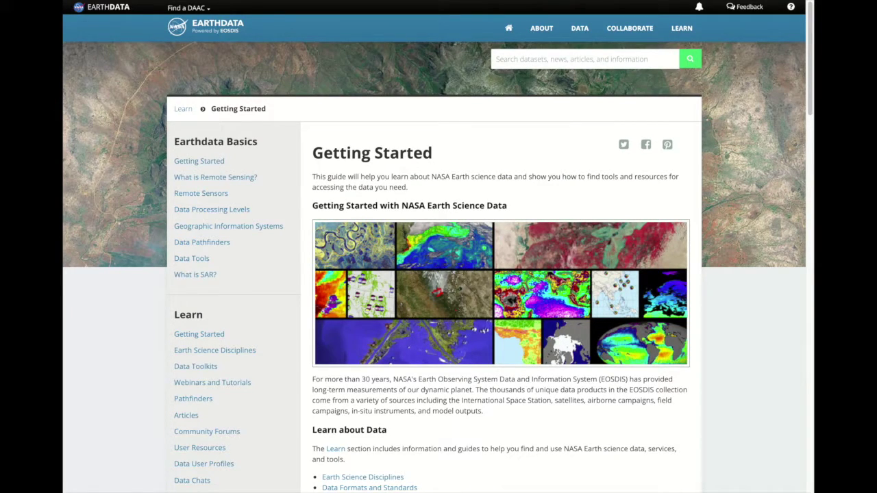
Open 'What is Remote Sensing?' and read down through its resolution and data processing sections.
click(230, 179)
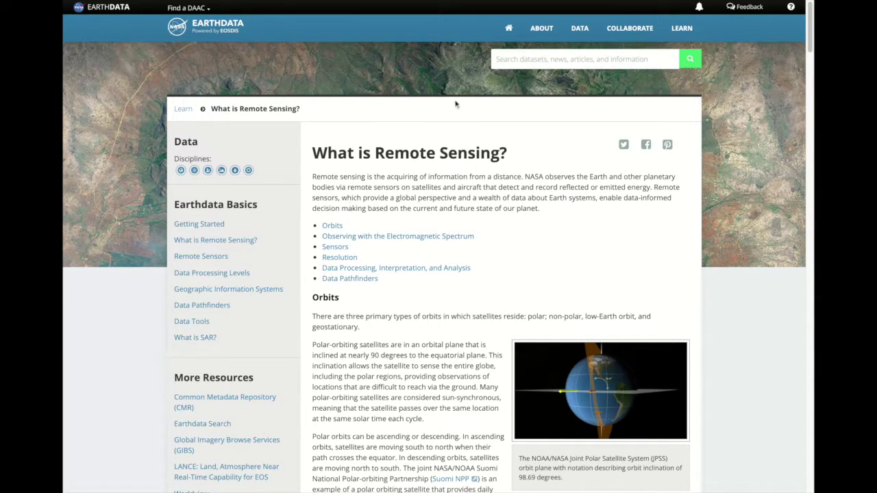
scroll(809, 48, down, 1)
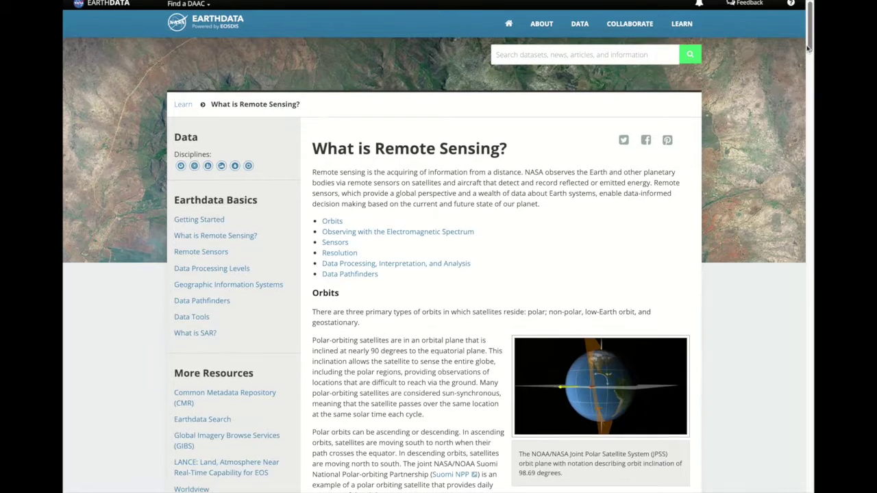
scroll(809, 48, down, 5)
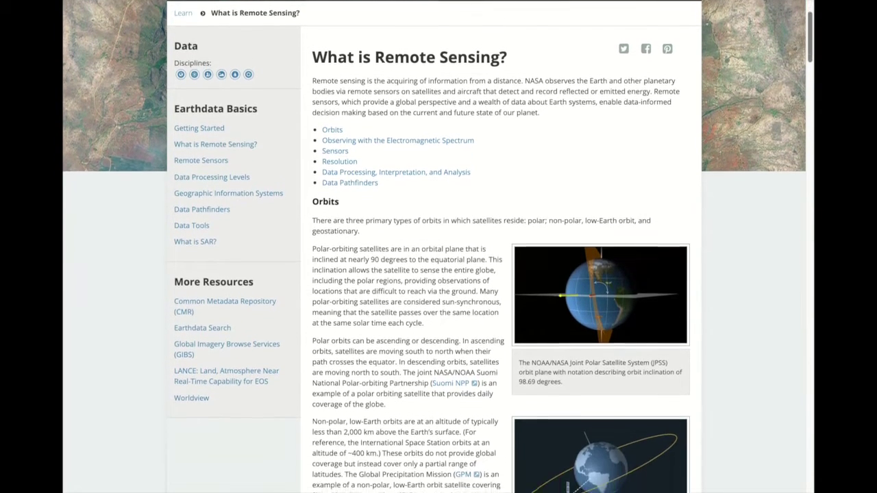
scroll(437, 246, down, 1)
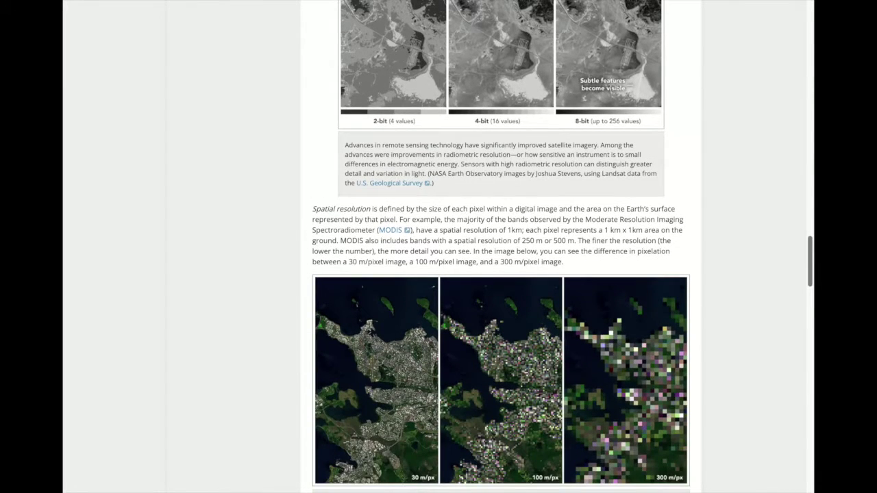
scroll(500, 247, down, 6)
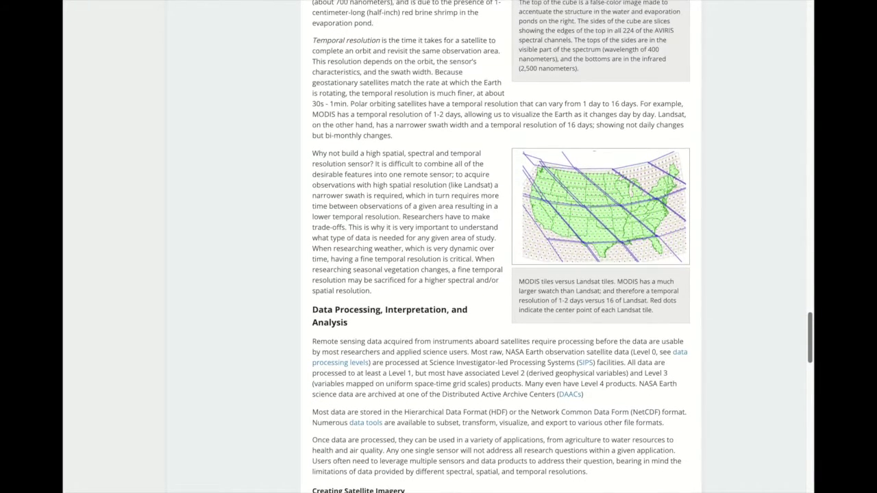
scroll(341, 141, up, 6)
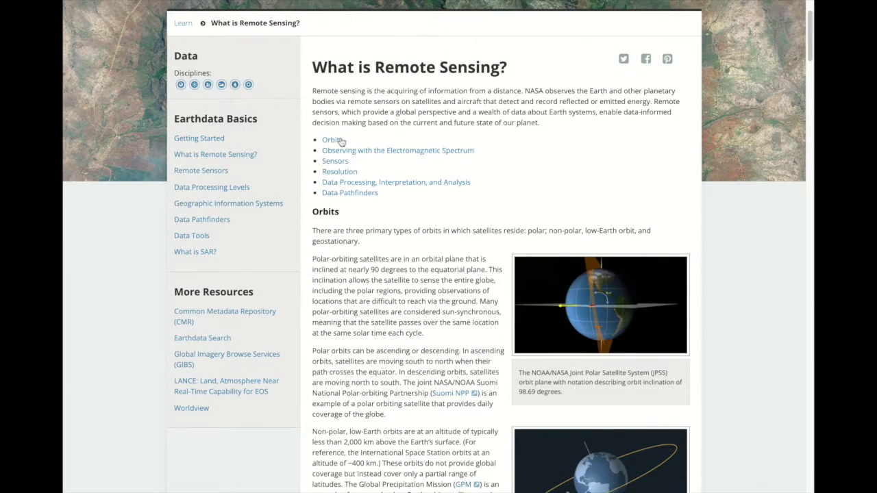
Open 'What is SAR?' and scroll down to its radar band frequency table.
click(194, 251)
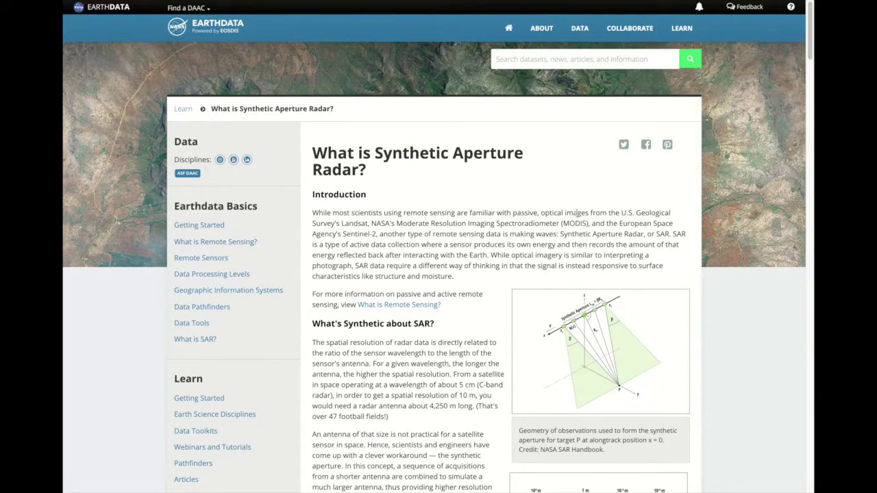
scroll(809, 55, down, 2)
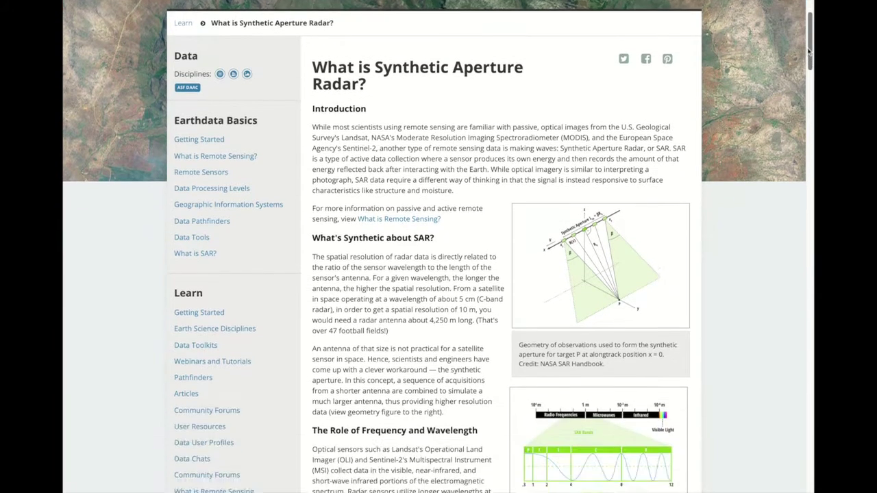
scroll(809, 52, down, 1)
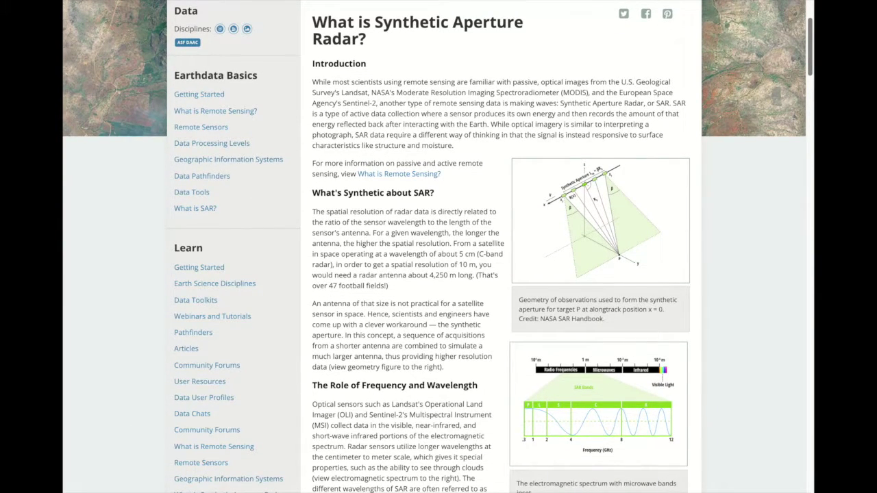
scroll(439, 247, down, 2)
scroll(439, 247, down, 4)
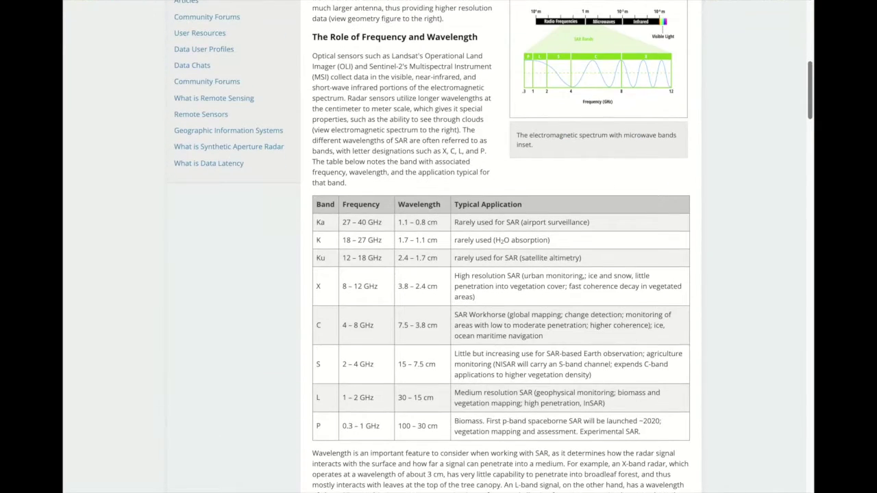
scroll(438, 247, down, 4)
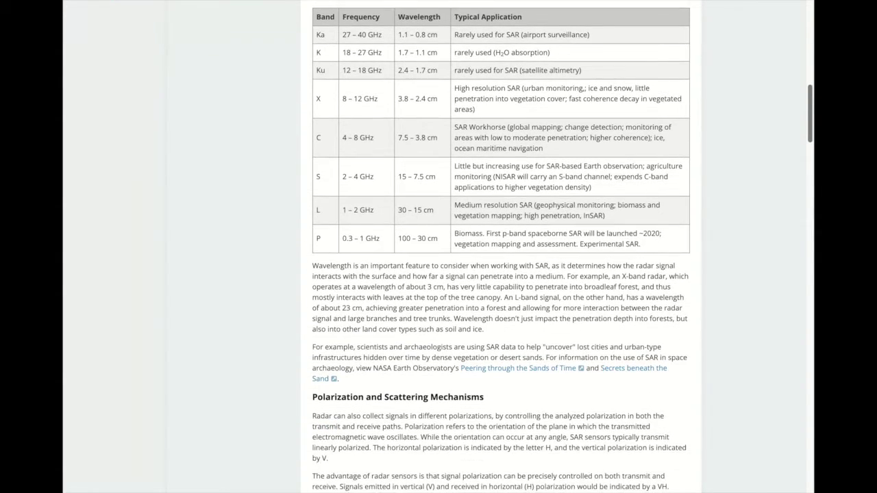
scroll(438, 247, down, 2)
Return to the top of the article and go back to the Getting Started guide via Learn.
scroll(439, 247, up, 8)
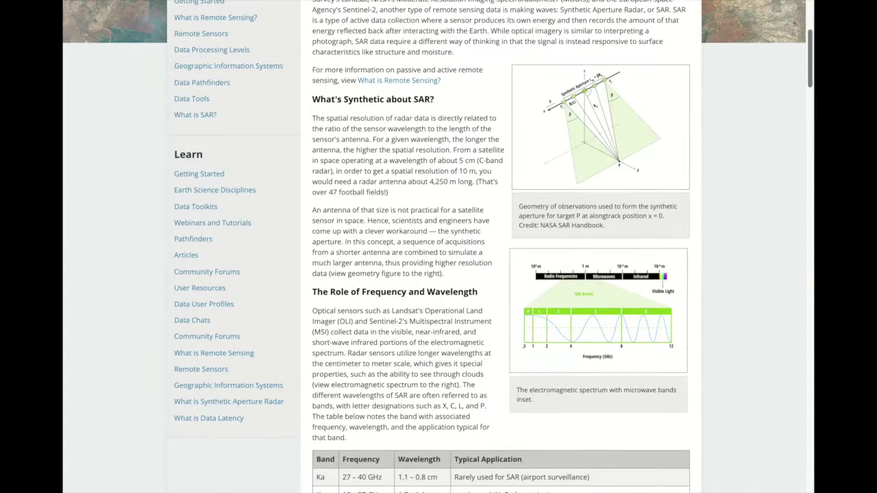
scroll(439, 247, up, 4)
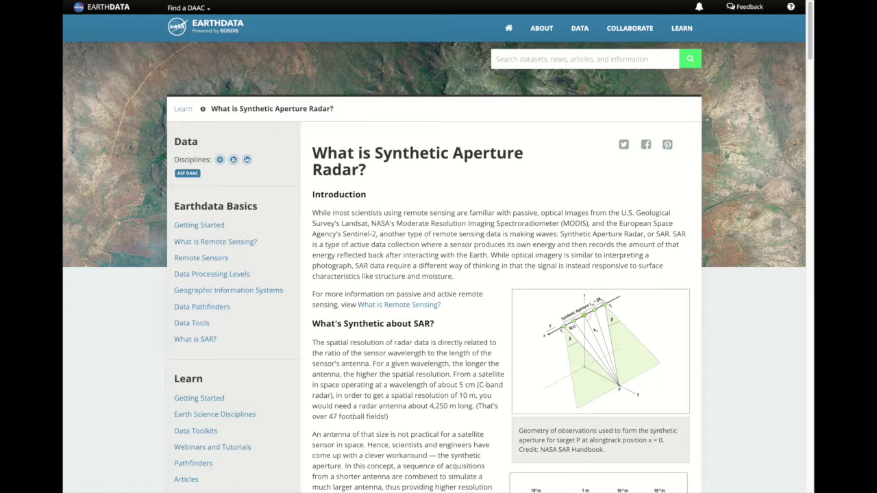
mouse_move(689, 30)
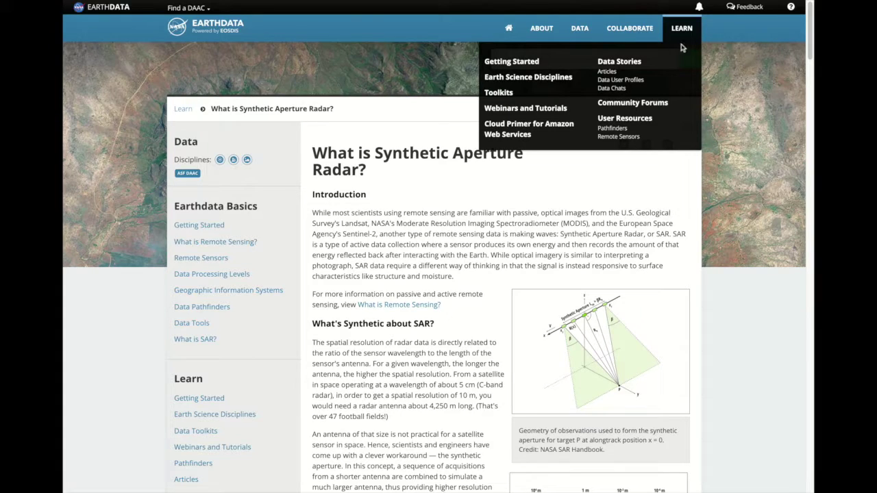
click(529, 63)
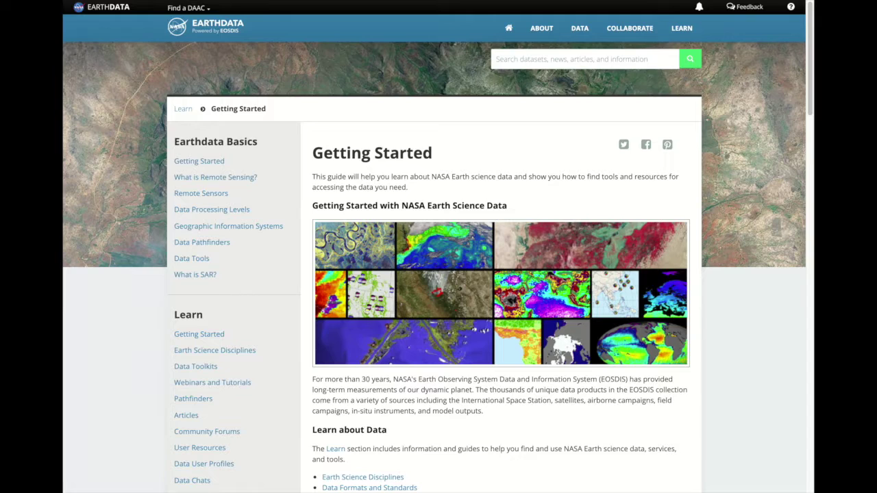
Scroll through the Getting Started guide's Find Data and Use Data sections and back up.
scroll(809, 70, down, 1)
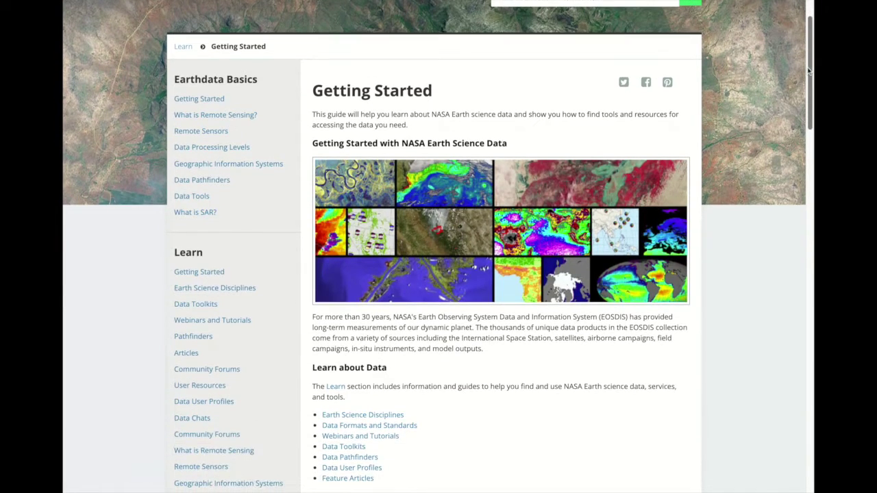
scroll(809, 70, down, 3)
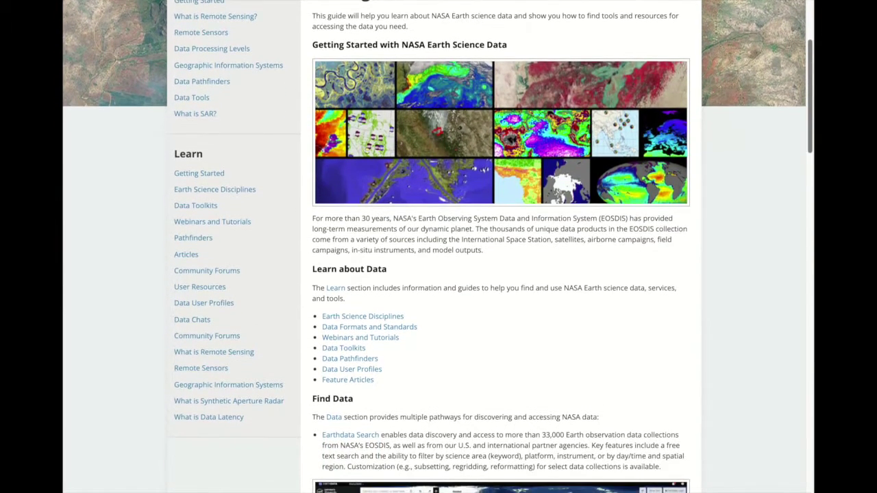
scroll(494, 247, down, 2)
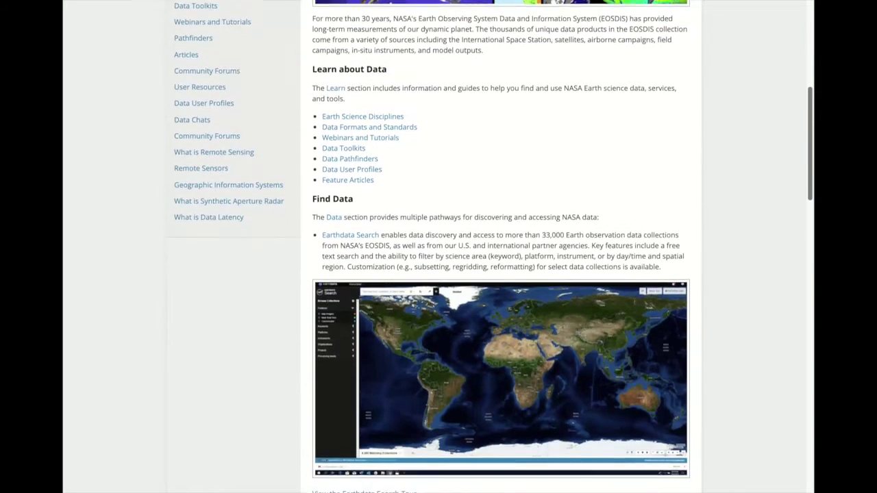
scroll(494, 247, down, 3)
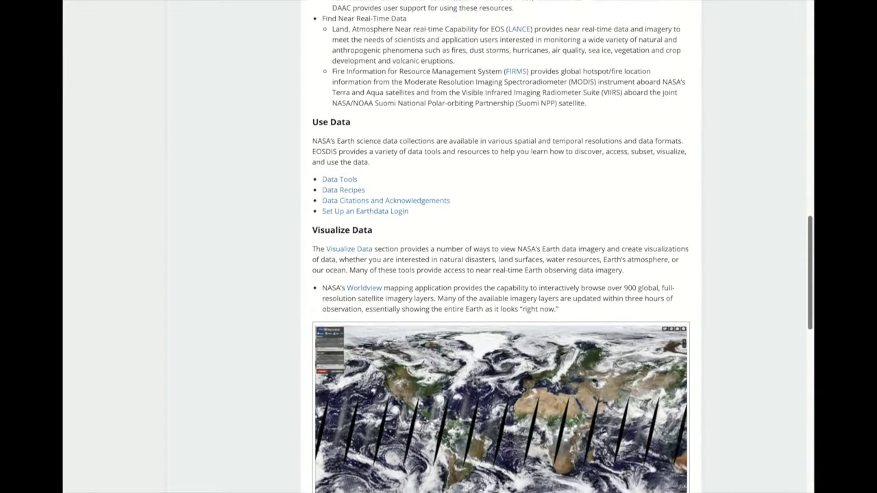
scroll(494, 247, up, 3)
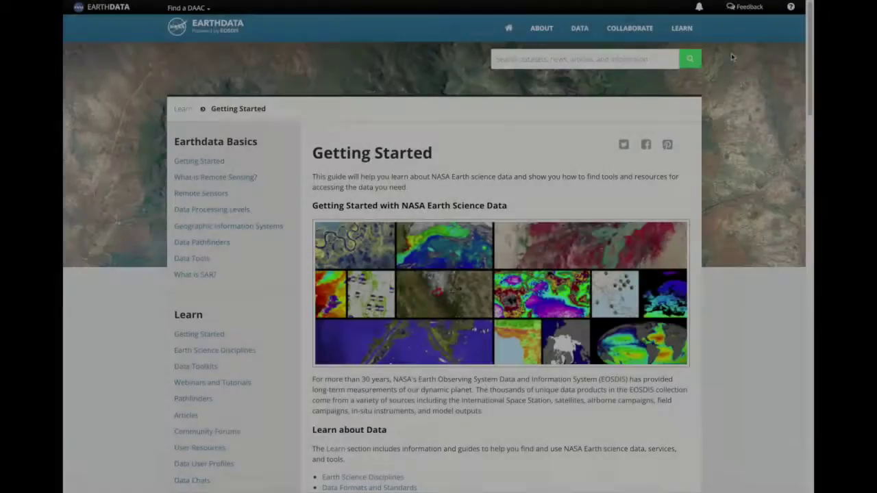
mouse_move(686, 36)
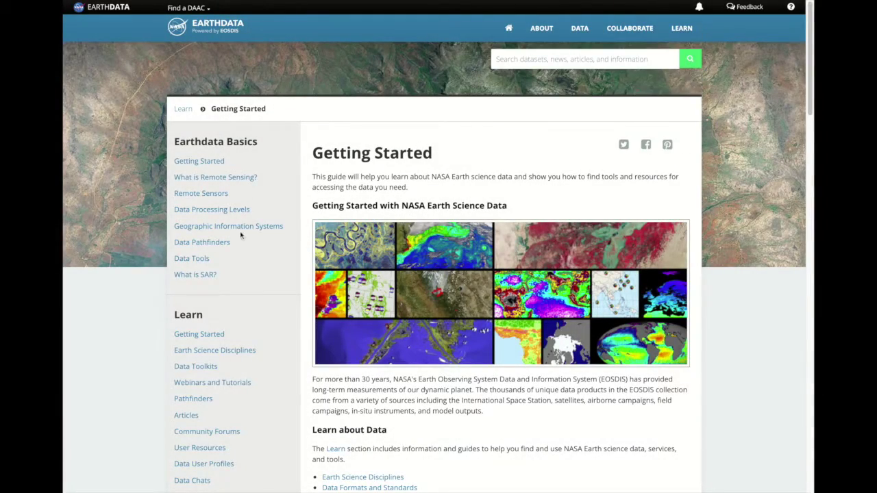
Open the Data Pathfinders overview page and scroll down through it.
click(221, 242)
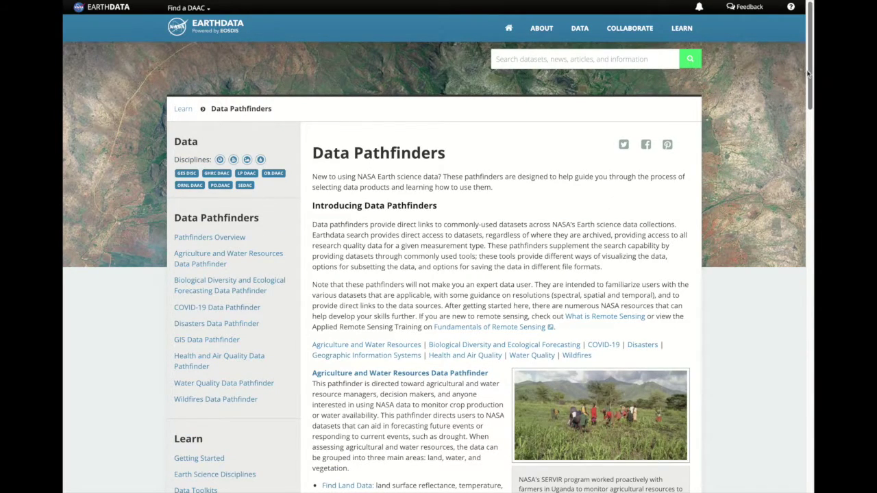
scroll(808, 74, down, 3)
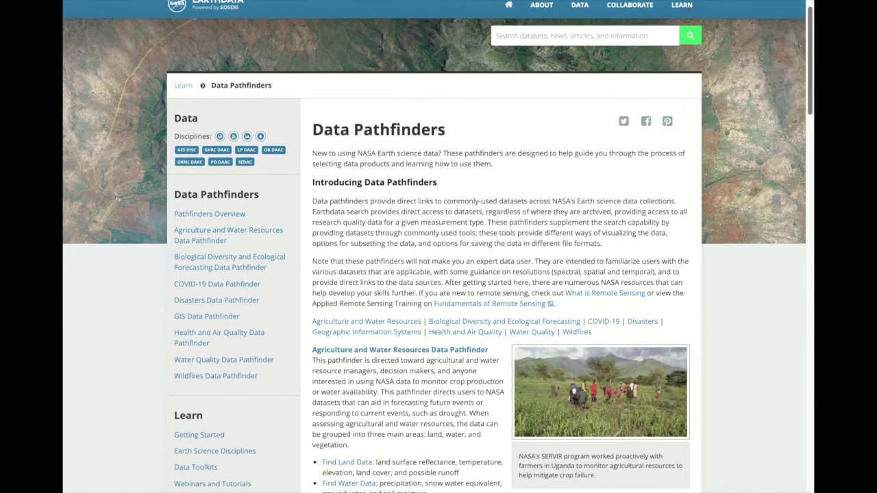
scroll(439, 247, down, 2)
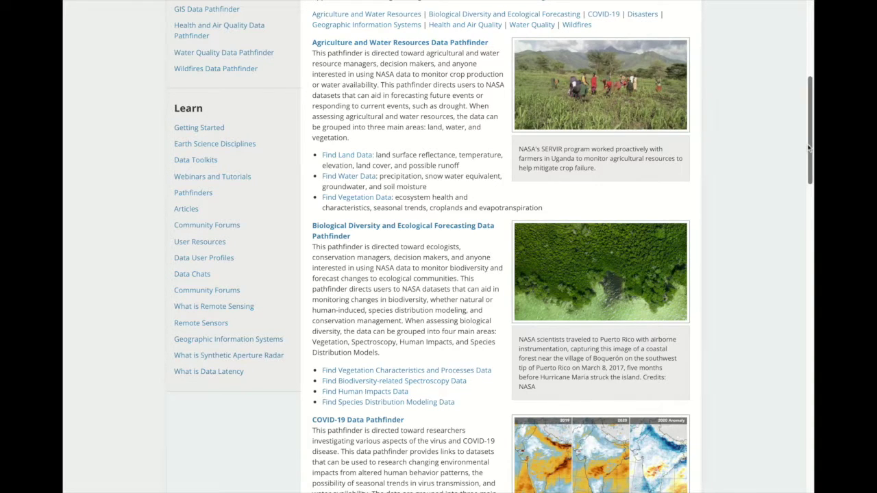
scroll(809, 147, down, 3)
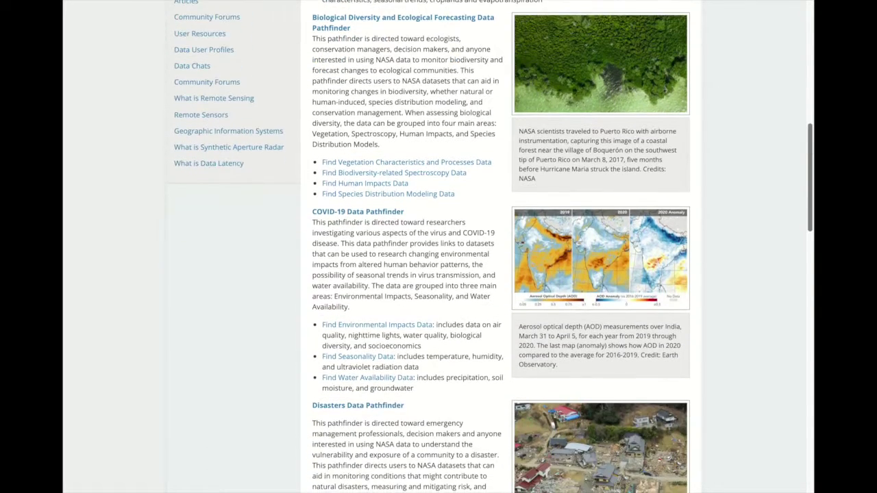
scroll(439, 246, down, 3)
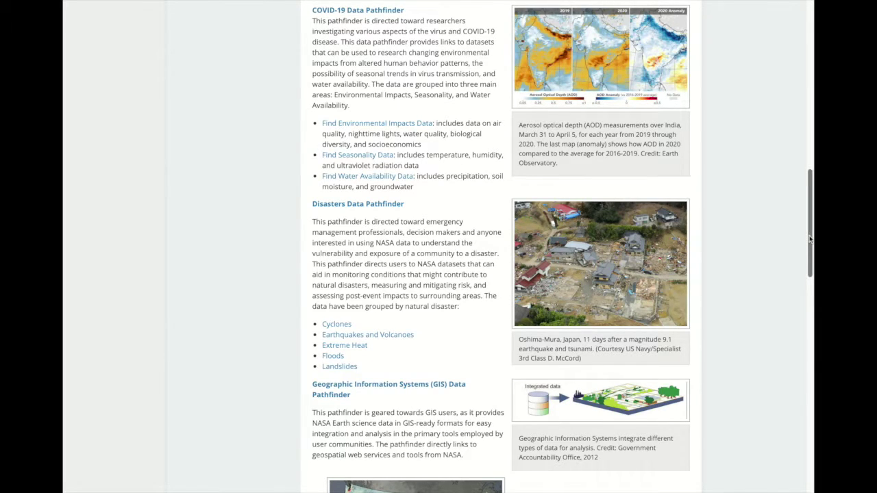
Bring the Disasters Data Pathfinder section into view and open its page.
drag(810, 238, 810, 319)
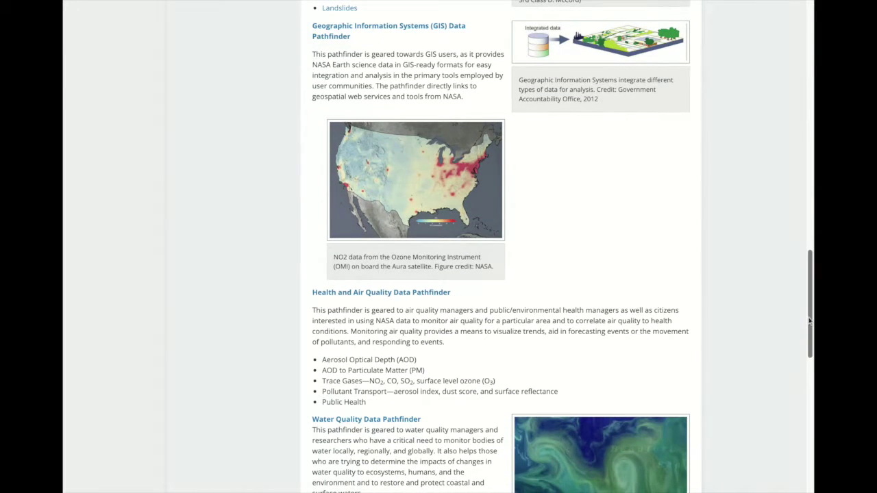
drag(810, 320, 810, 393)
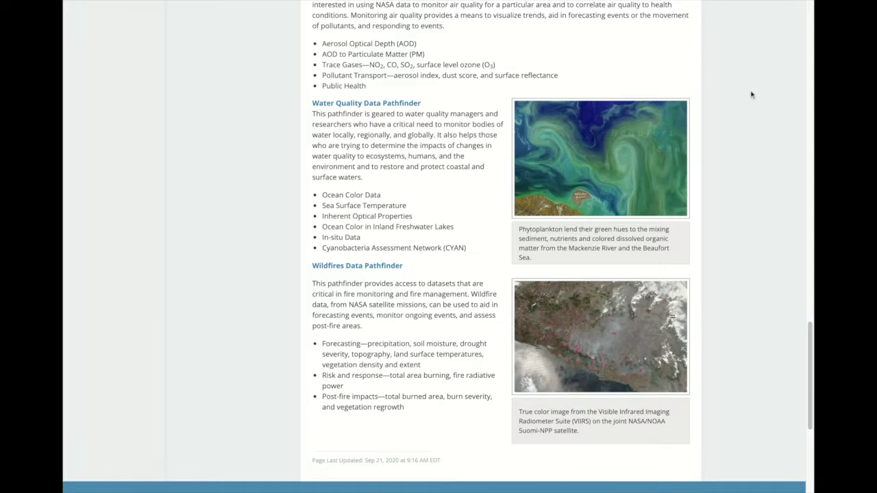
drag(811, 343, 810, 214)
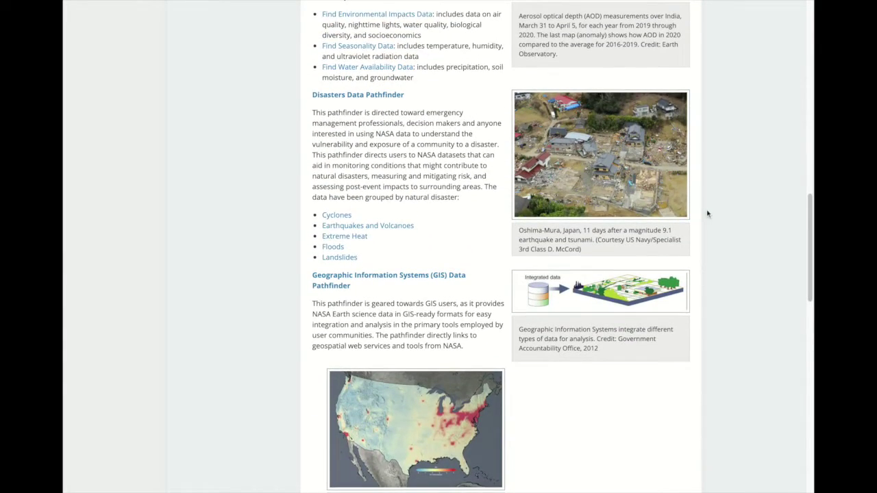
click(397, 96)
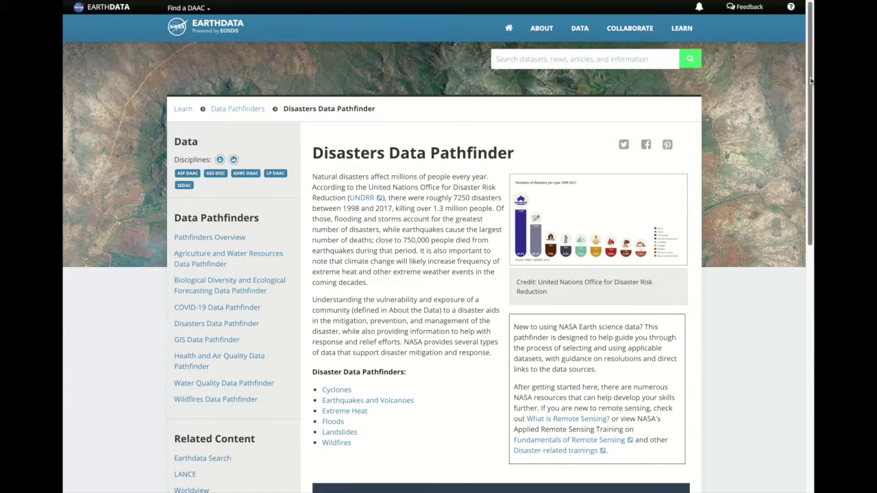
Expand the Disasters pathfinder's About the Data section and scroll through its sensor table.
drag(810, 80, 811, 191)
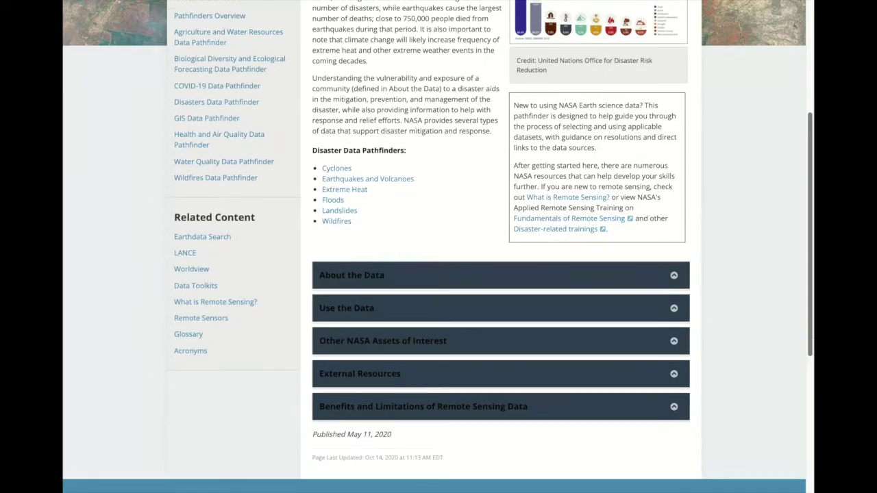
scroll(438, 244, down, 1)
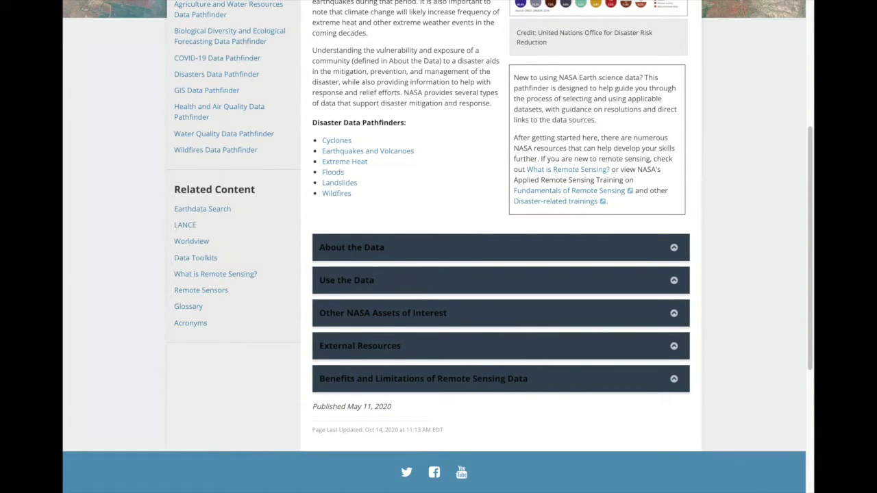
click(548, 251)
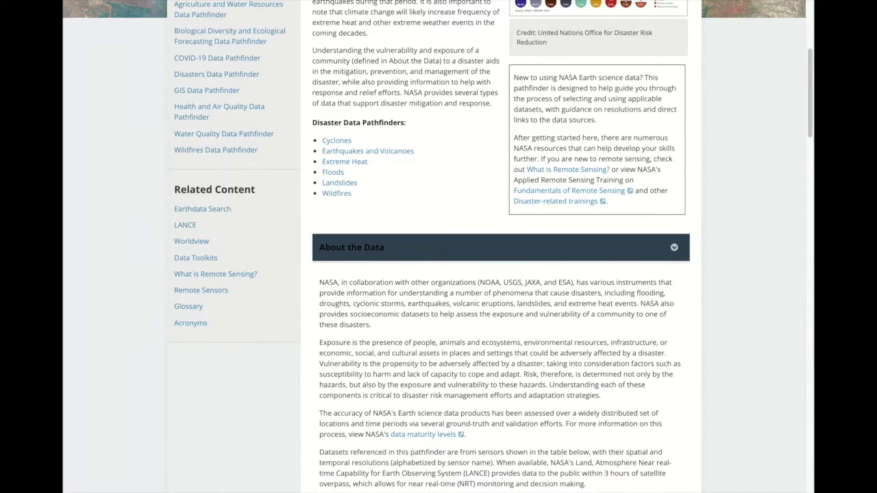
scroll(810, 88, down, 2)
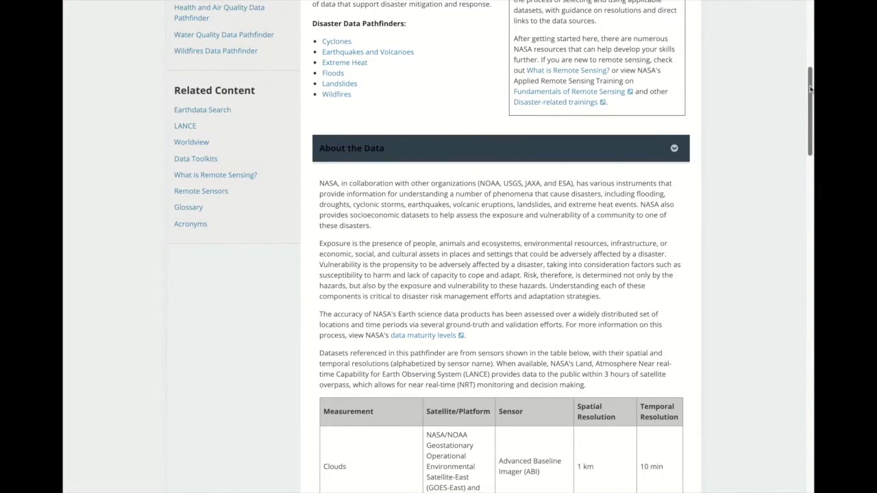
scroll(811, 88, down, 3)
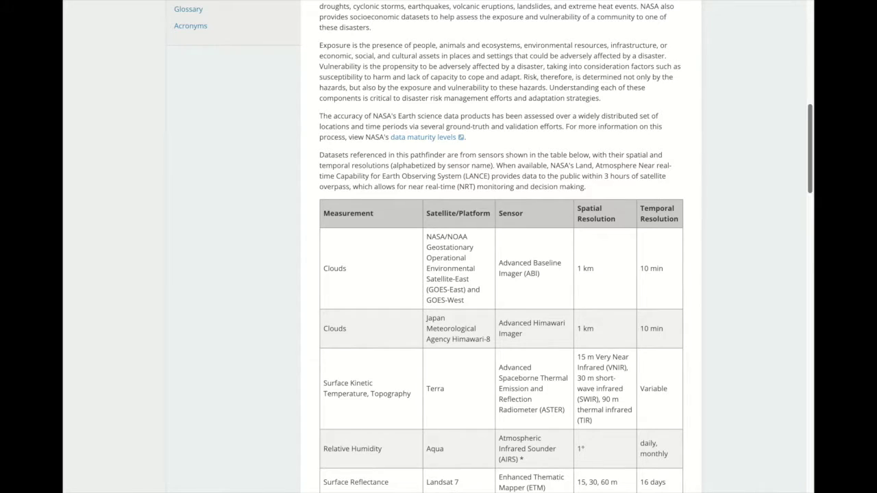
scroll(429, 247, down, 1)
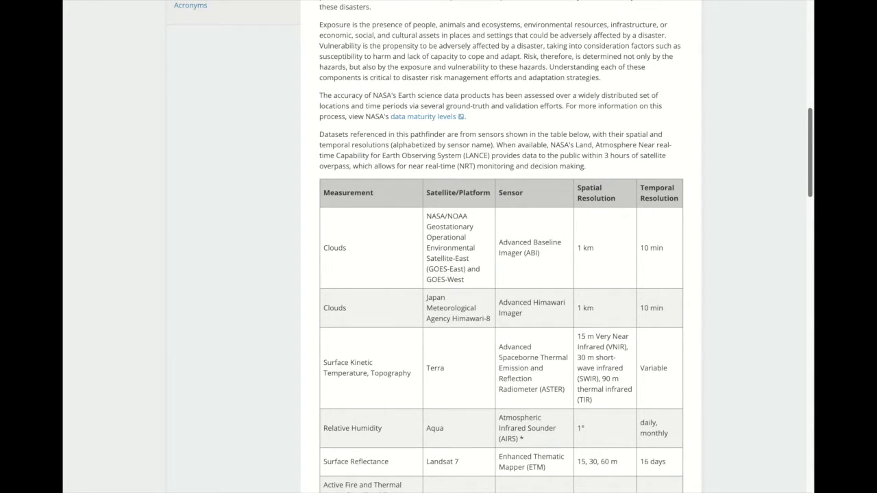
scroll(429, 247, down, 1)
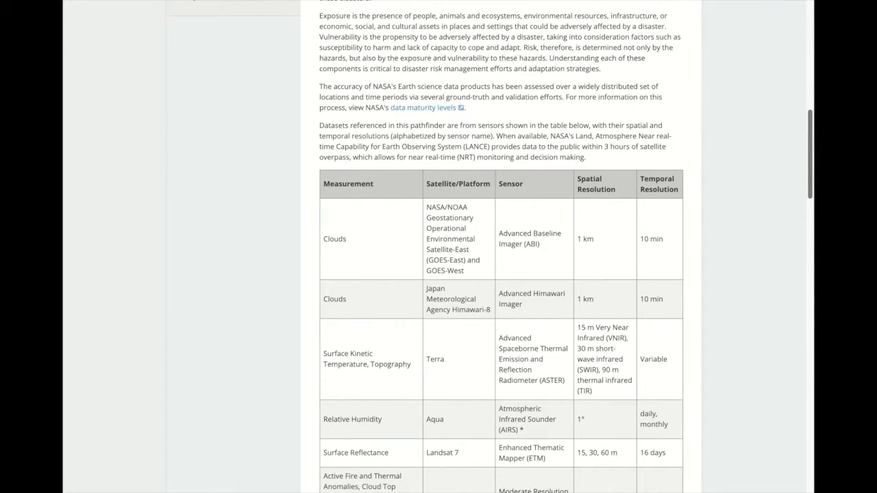
Collapse About the Data and open the Cyclones Data Pathfinder page.
scroll(439, 247, up, 1)
scroll(438, 246, up, 5)
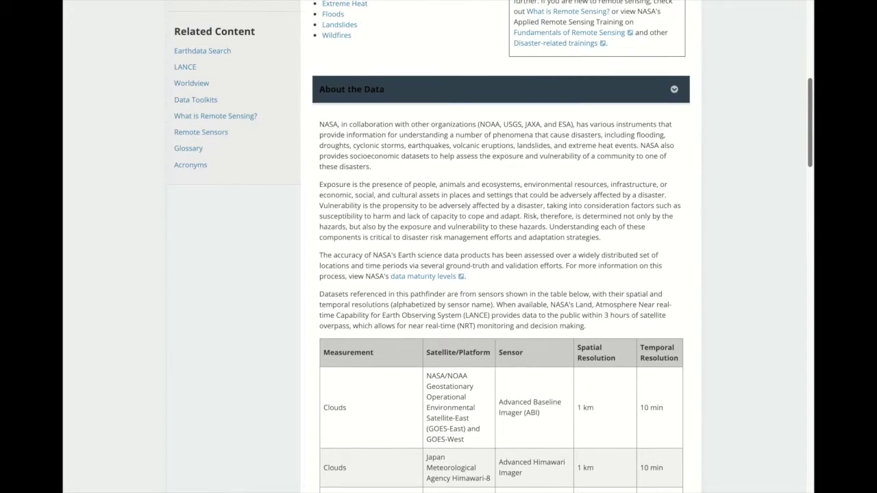
click(674, 89)
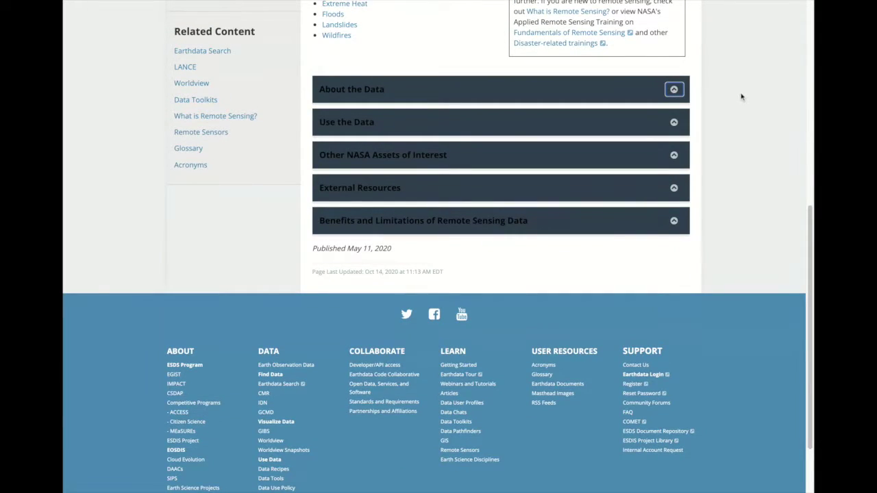
scroll(809, 215, up, 3)
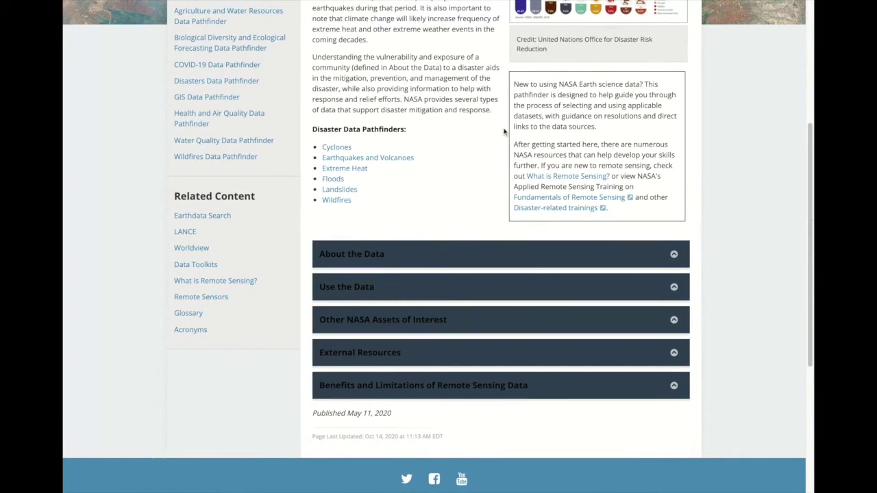
click(348, 150)
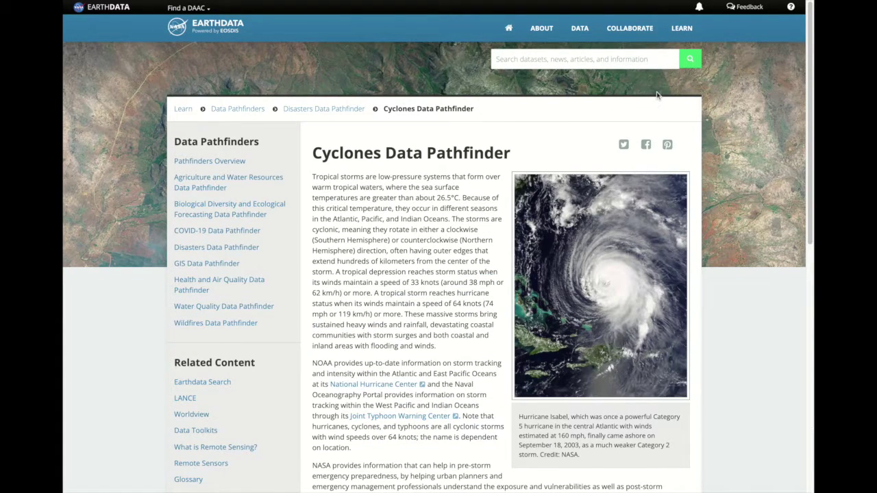
Expand Tools for Data Access and Visualization and read the Earthdata Search and Panoply entries.
scroll(439, 246, down, 4)
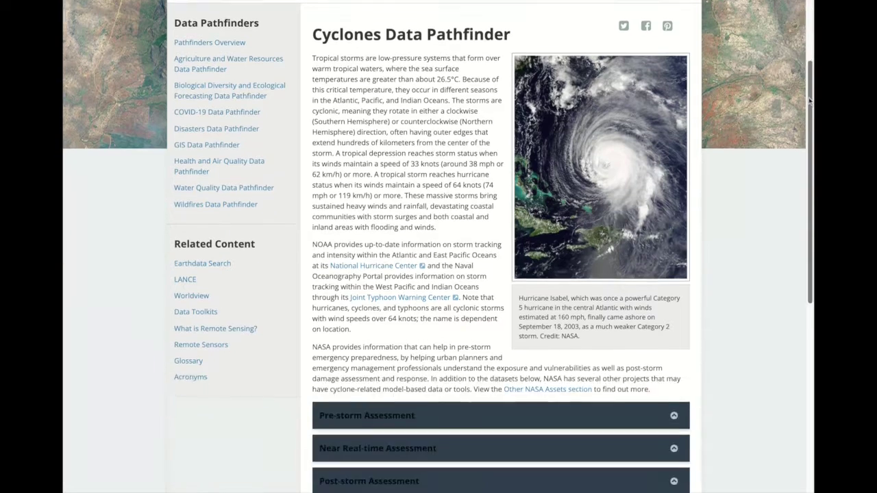
click(674, 383)
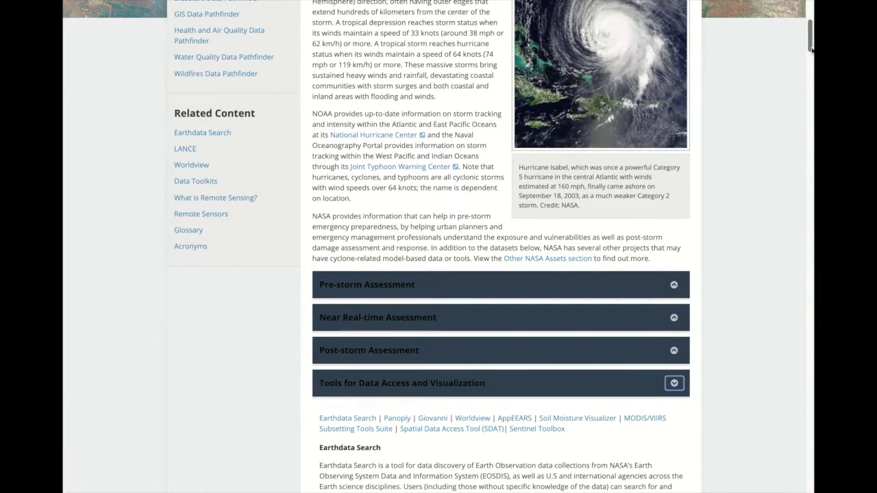
scroll(812, 48, down, 1)
scroll(811, 48, down, 3)
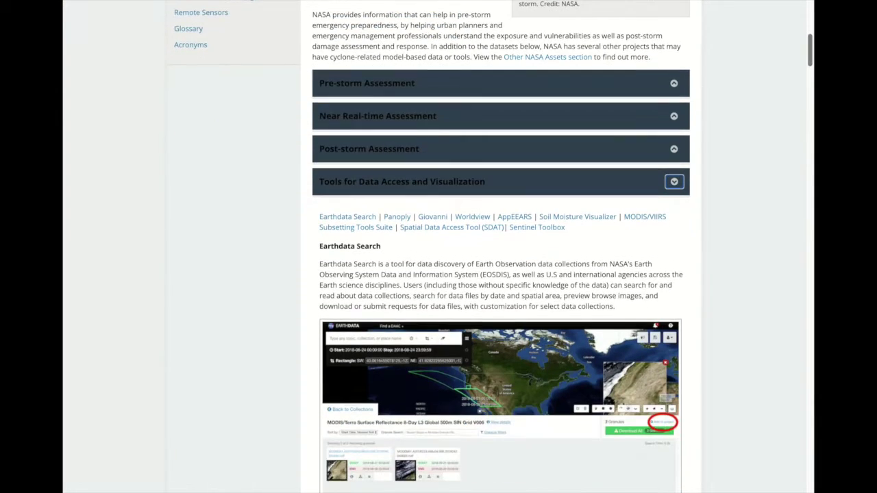
scroll(497, 247, down, 3)
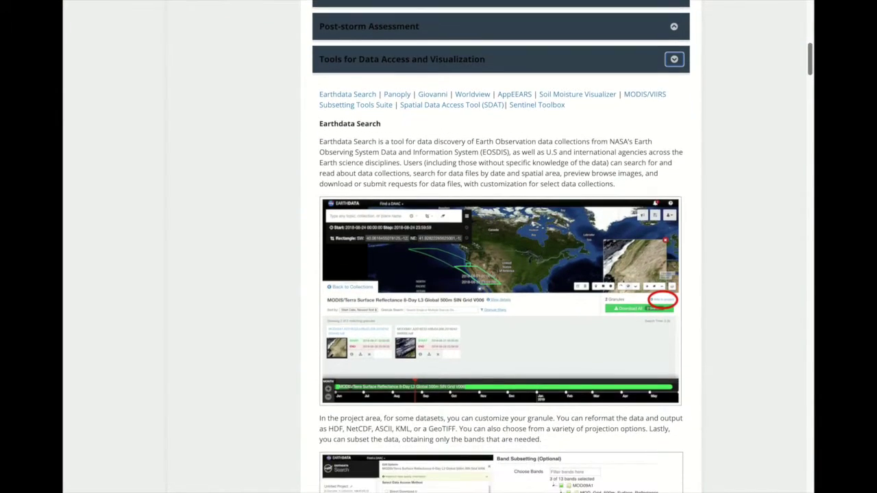
scroll(501, 247, down, 1)
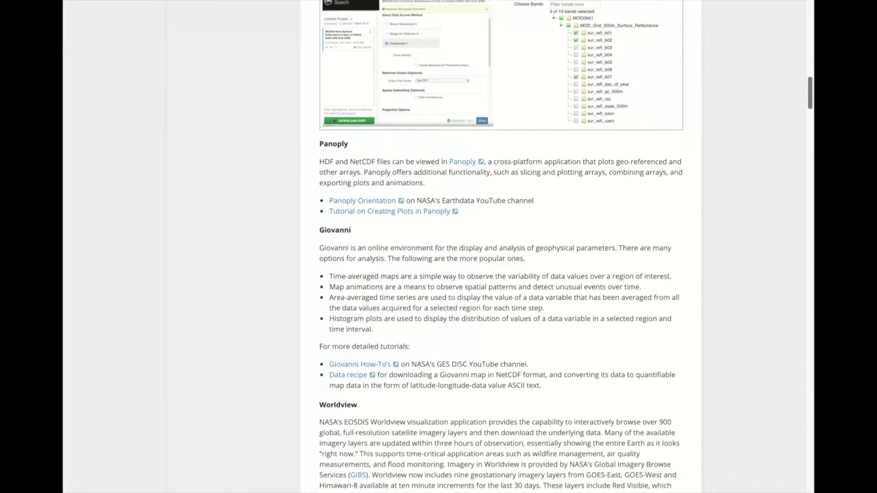
Scroll through the Giovanni, Worldview and AppEEARS tool descriptions and back up.
scroll(500, 246, down, 1)
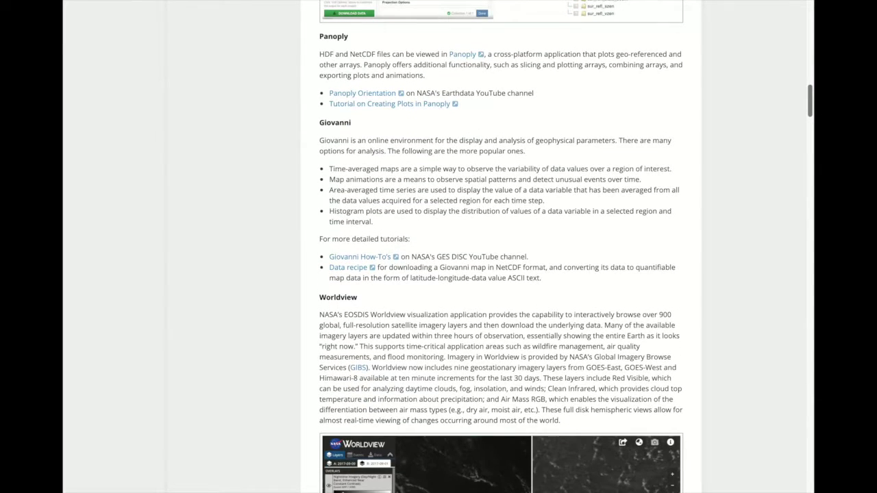
scroll(501, 247, down, 2)
scroll(502, 247, down, 2)
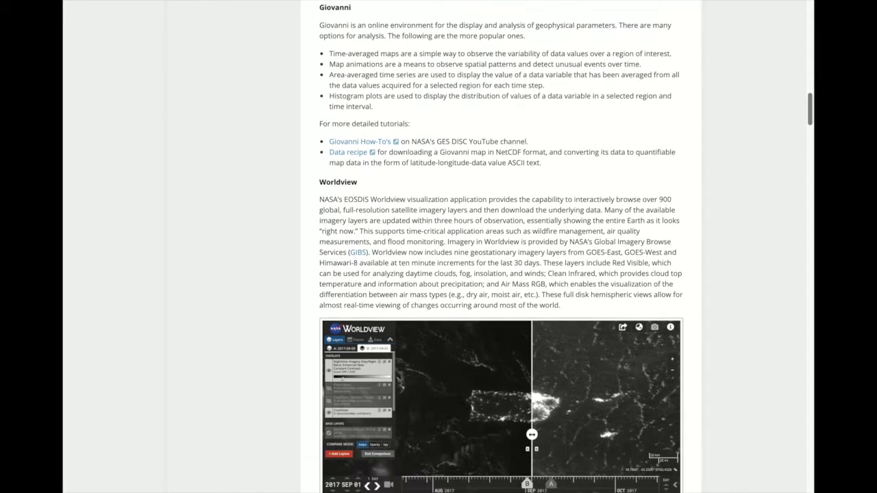
scroll(502, 247, down, 5)
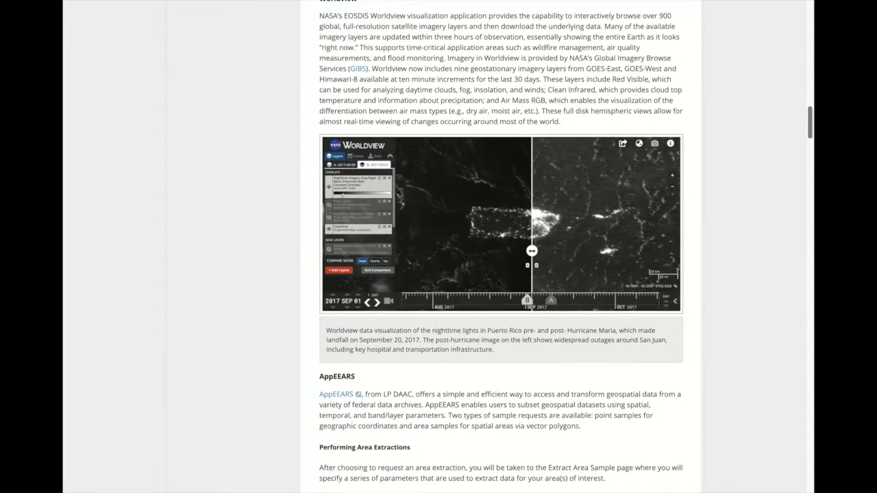
scroll(501, 247, down, 2)
scroll(502, 247, down, 10)
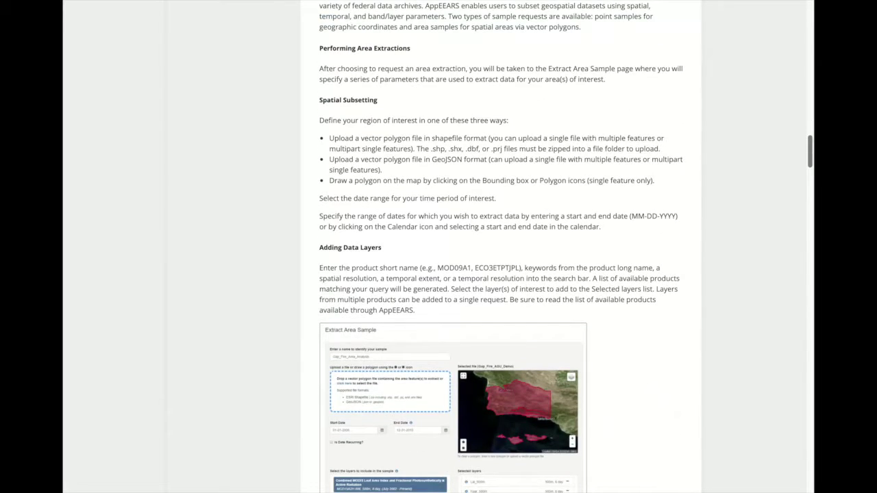
scroll(502, 246, up, 20)
scroll(501, 247, up, 12)
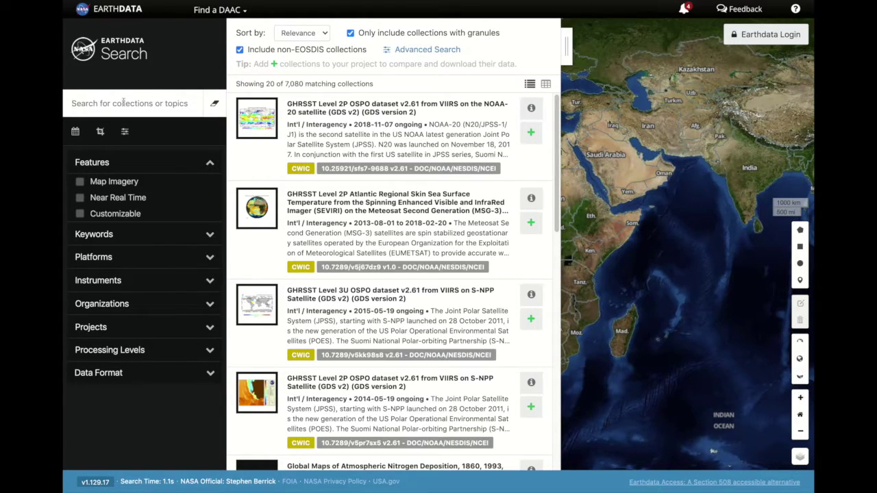
Expand and then collapse the Keywords facet on the 7,080-collection listing.
click(205, 236)
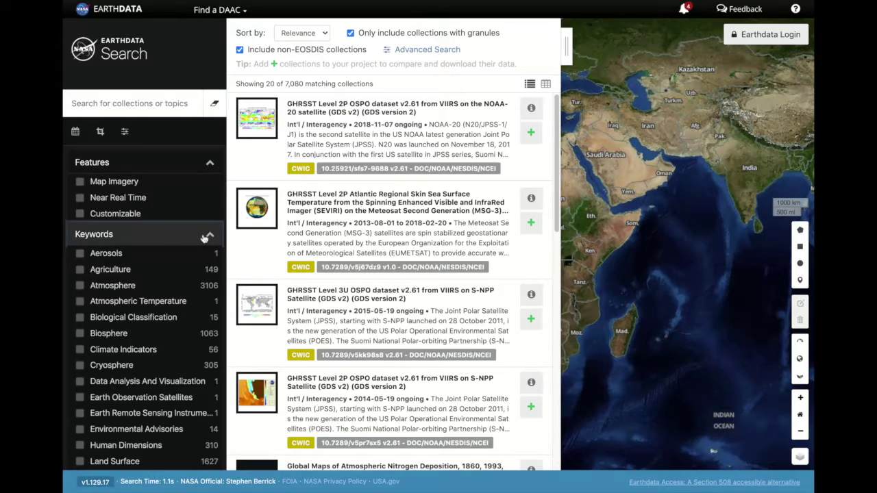
click(205, 235)
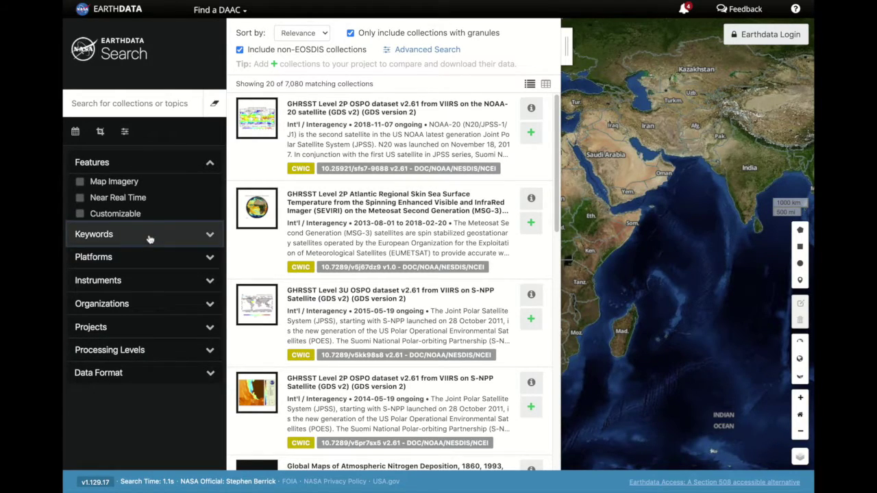
Search Earthdata collections for 'sea surface temperature'.
click(131, 101)
text(se)
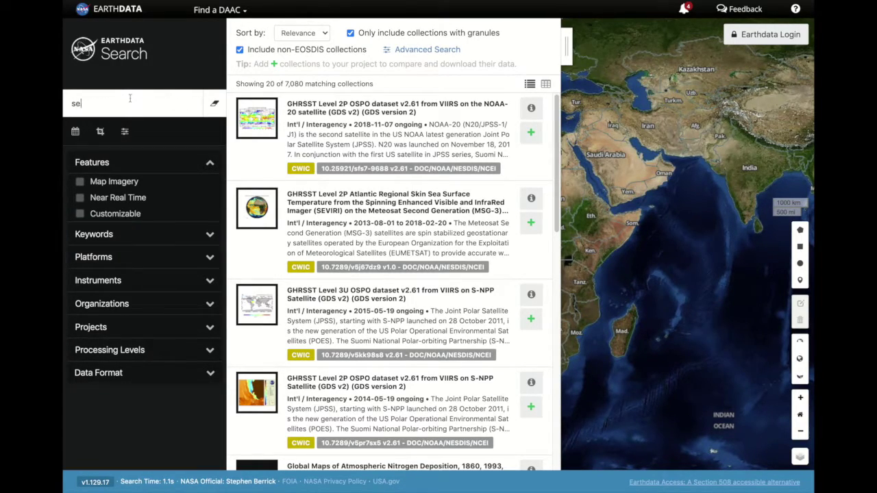
text(a surface temp)
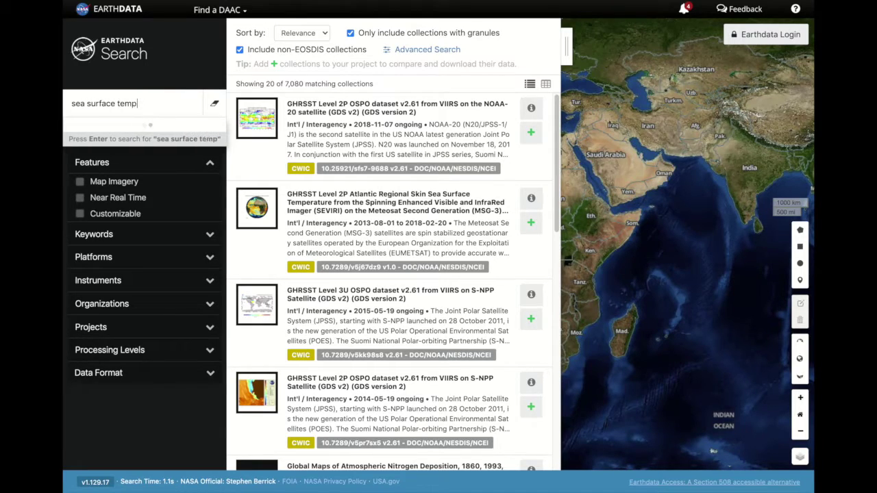
text(erature)
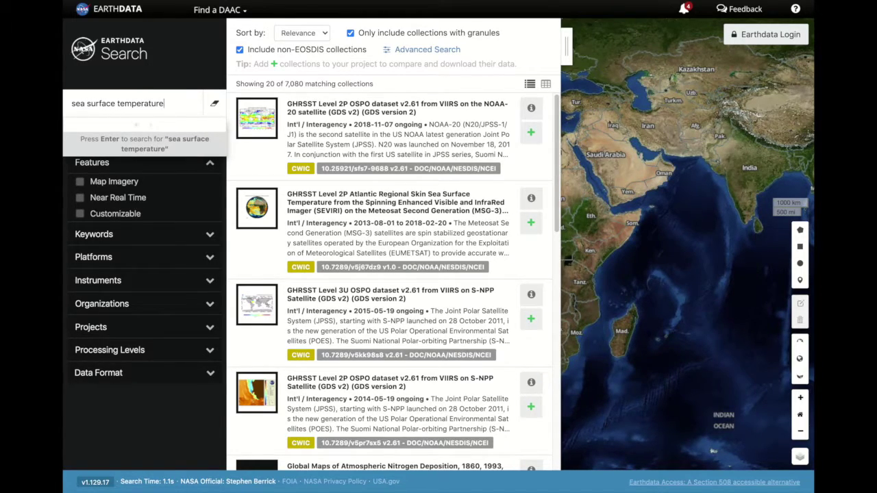
key(Return)
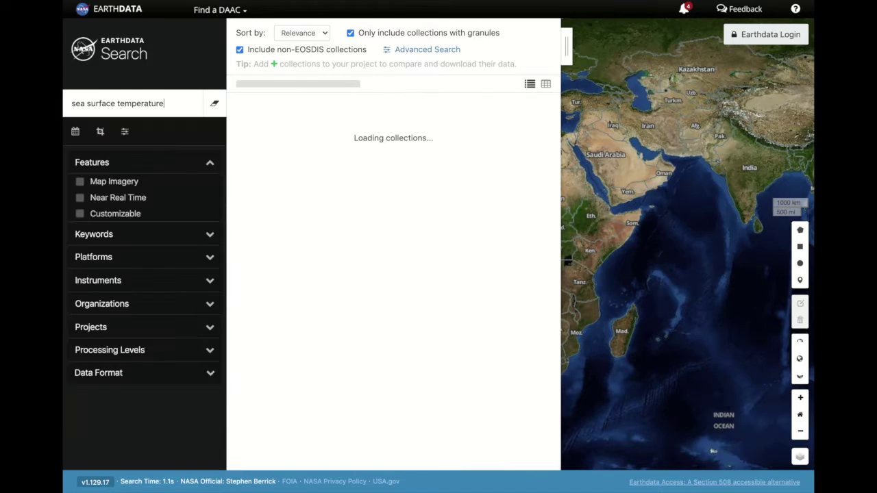
Filter the results by the MODIS instrument, leaving 260 collections.
click(136, 279)
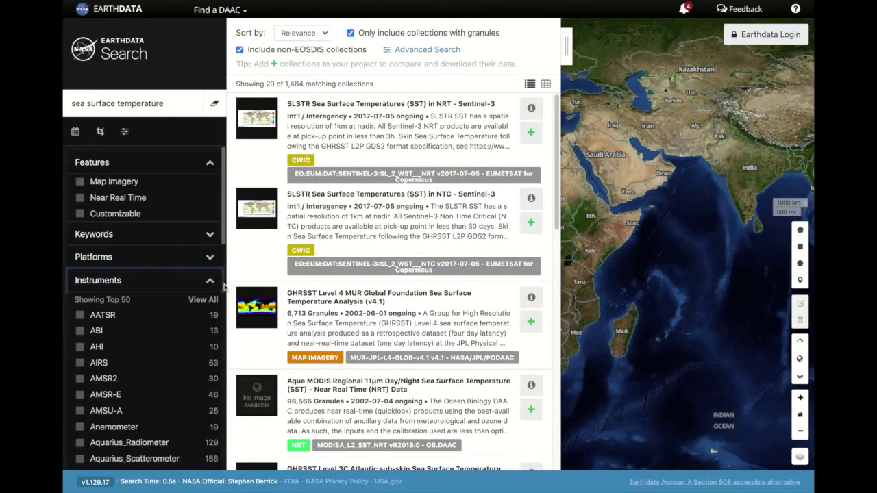
scroll(224, 247, down, 6)
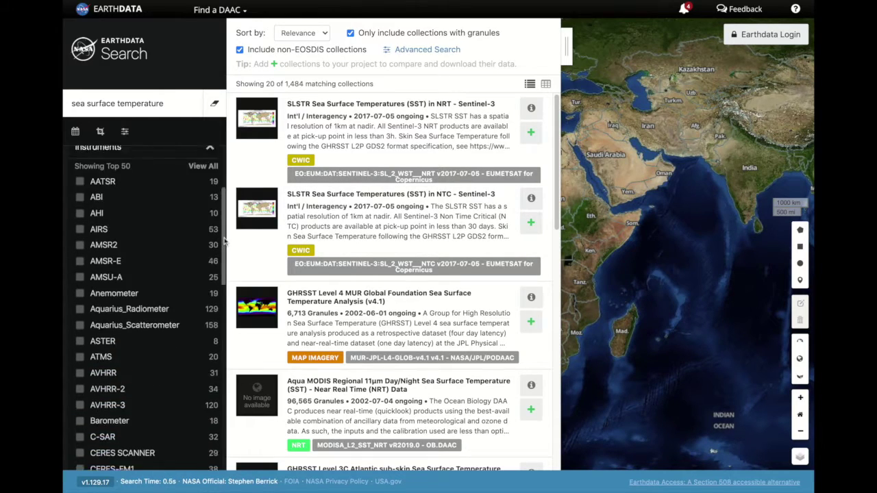
scroll(225, 241, down, 3)
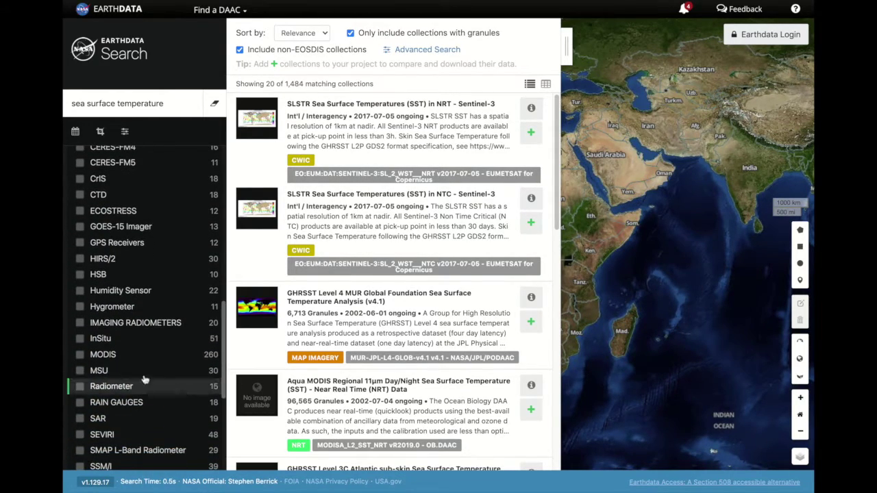
click(80, 355)
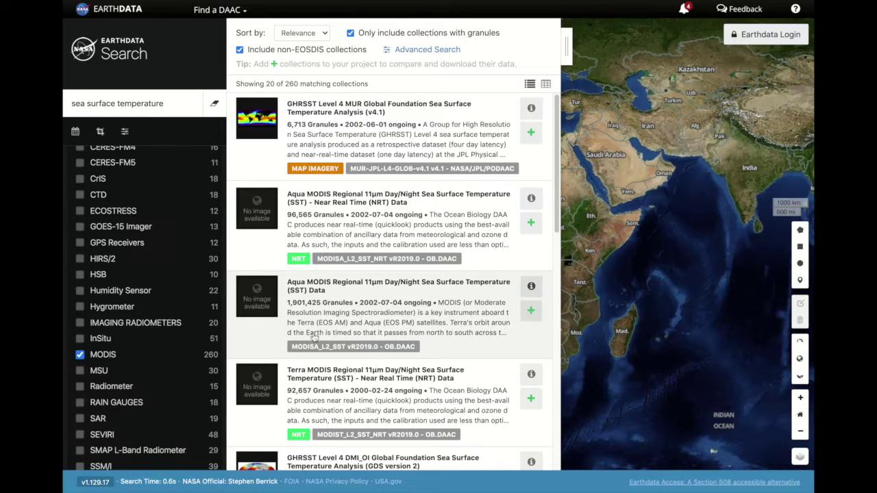
scroll(638, 206, up, 3)
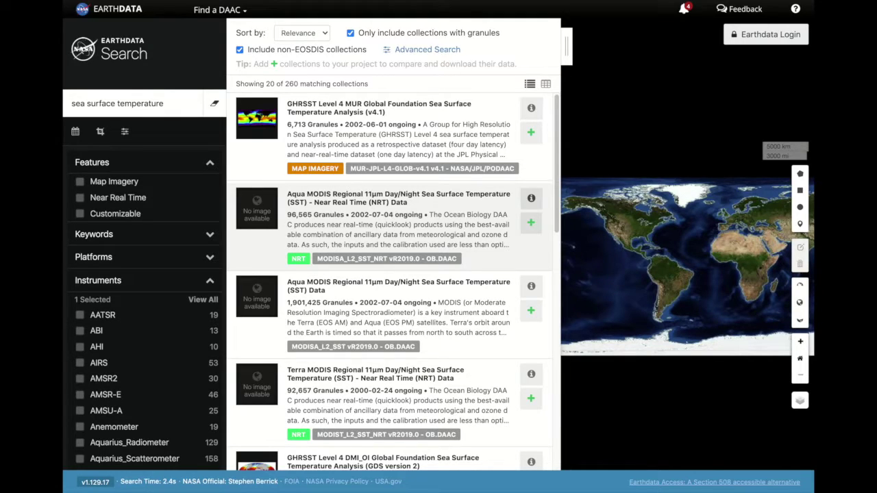
Open the Aqua MODIS Regional 11µm SST granules and draw a spatial rectangle over Central America and the Caribbean.
click(394, 306)
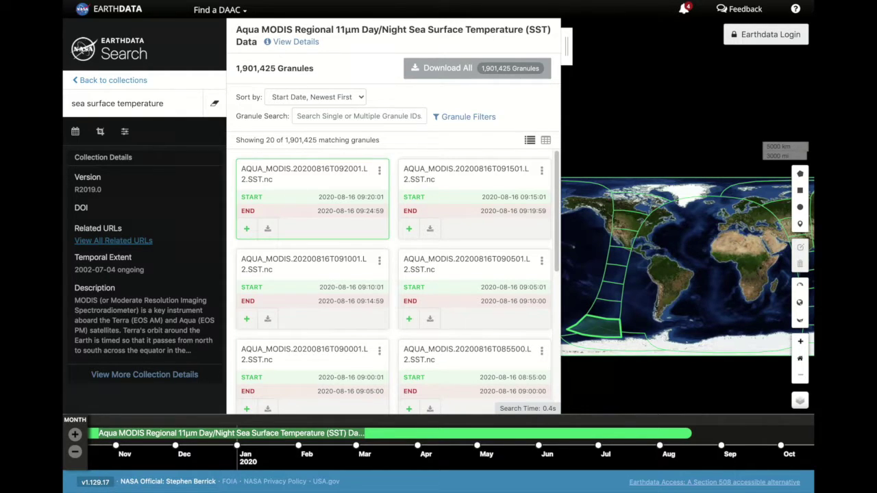
click(76, 132)
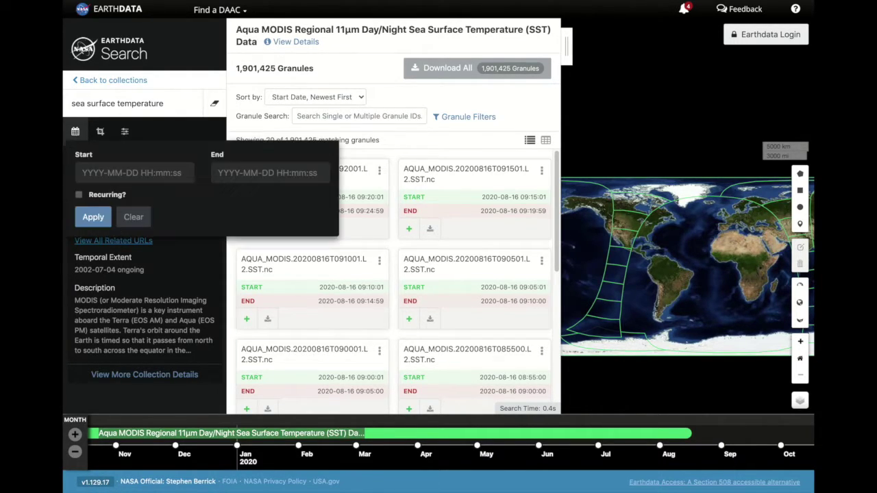
click(99, 132)
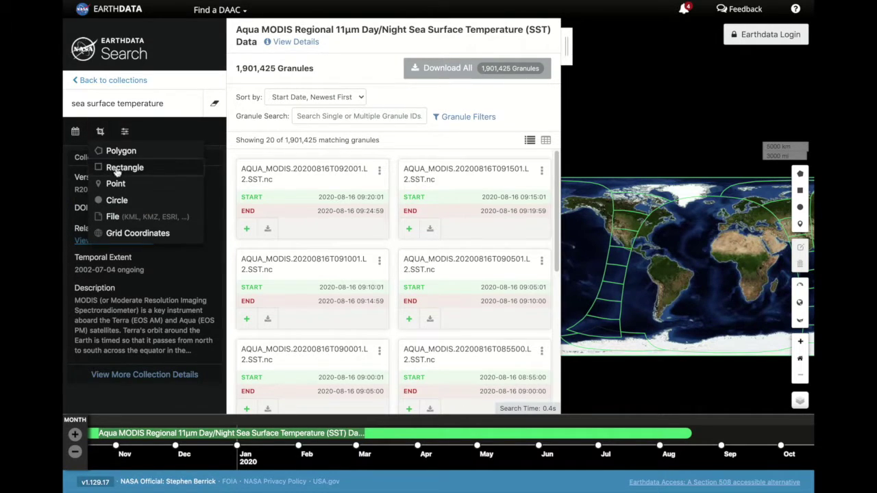
click(113, 168)
drag(625, 228, 656, 255)
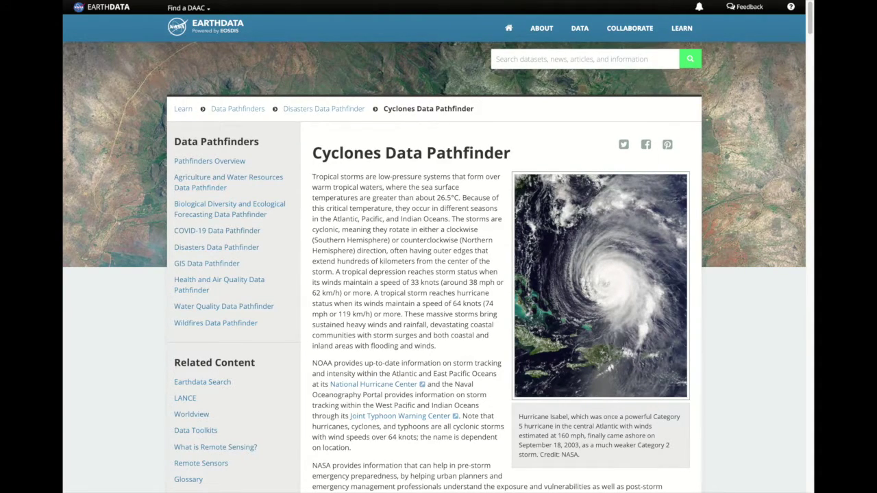
Go from Learn's Data Toolkits list to the Biological Diversity and Ecological Forecasting toolkit page.
mouse_move(681, 30)
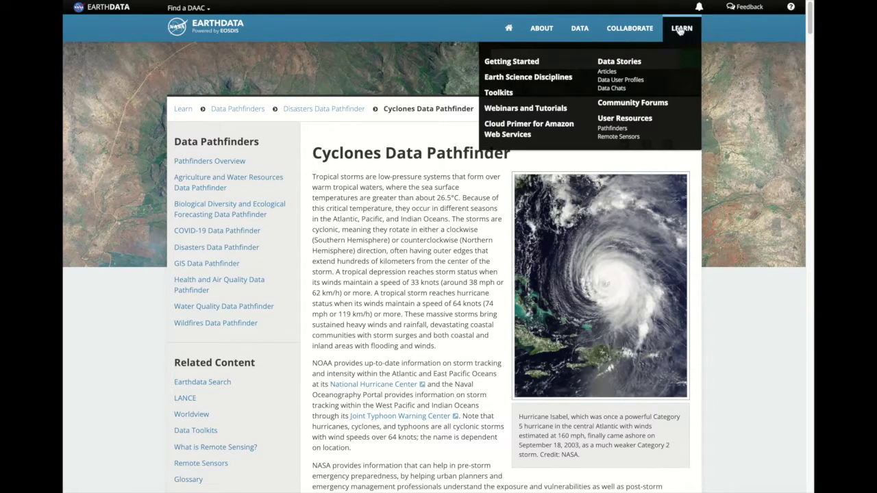
click(499, 93)
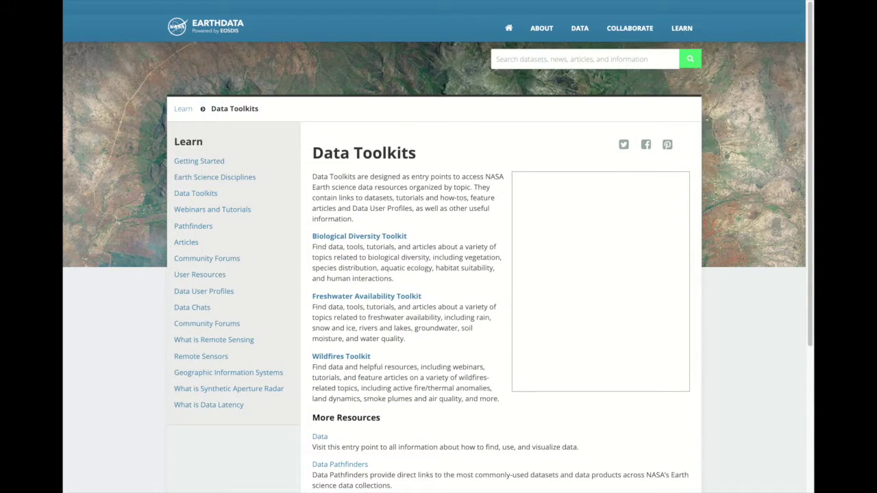
click(369, 237)
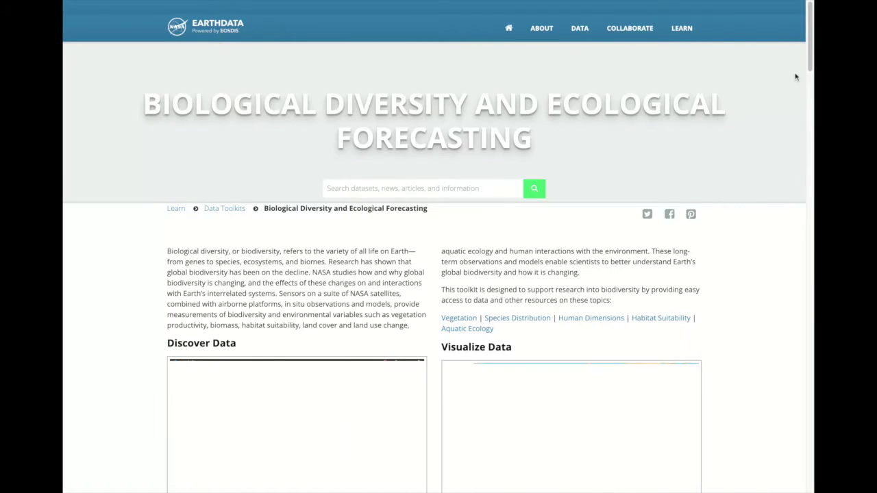
Scroll the biodiversity toolkit's data links to Getting Started, then back to Human Dimensions.
scroll(810, 49, down, 3)
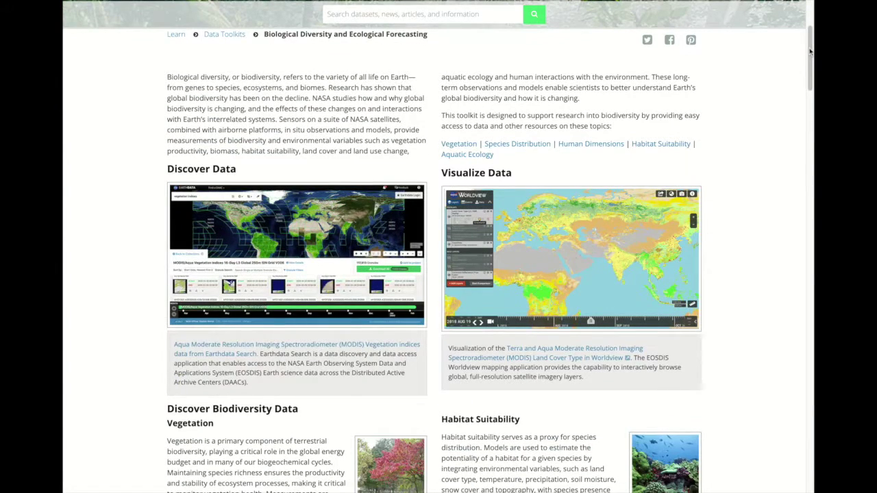
scroll(810, 86, down, 5)
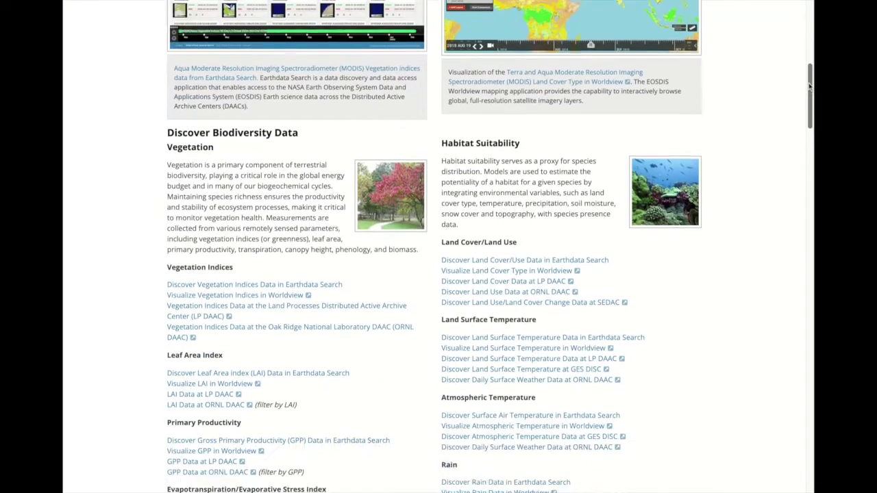
scroll(809, 86, down, 2)
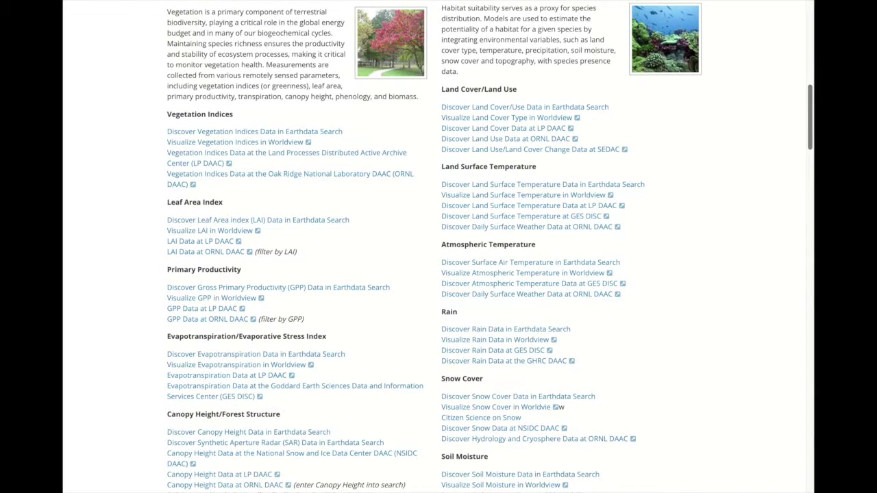
scroll(490, 246, down, 4)
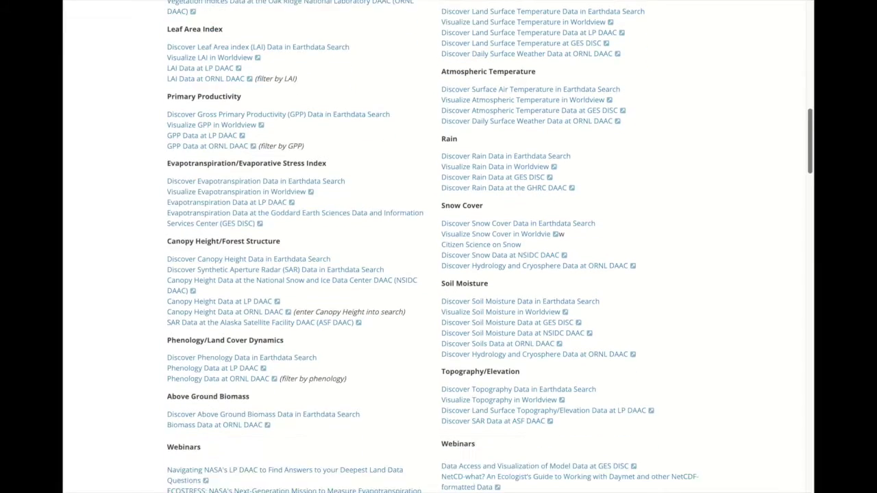
scroll(490, 246, down, 1)
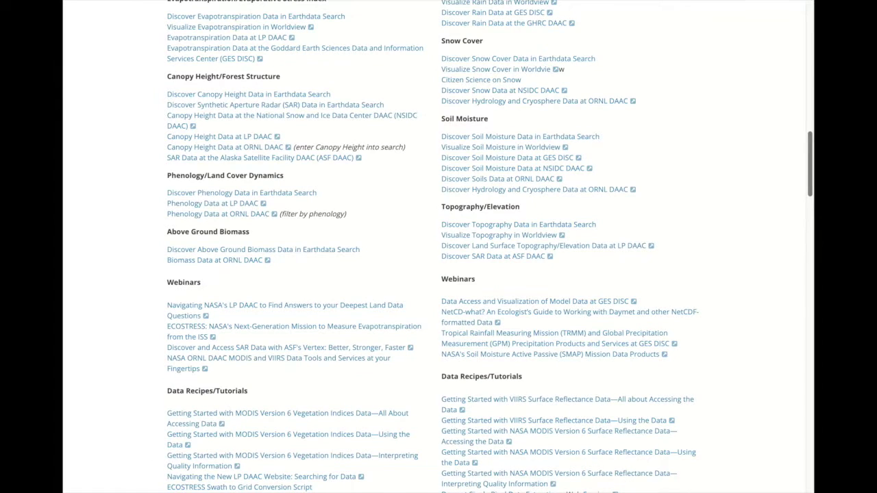
scroll(490, 247, down, 1)
scroll(439, 247, down, 3)
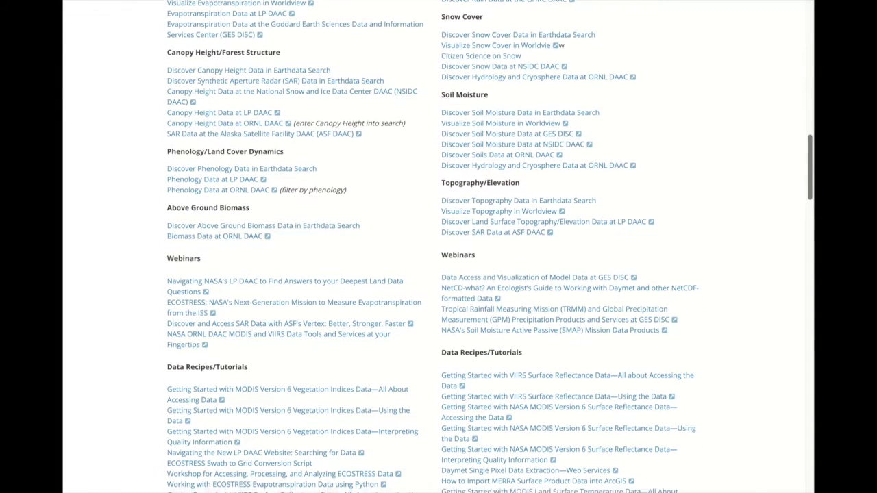
scroll(438, 247, down, 6)
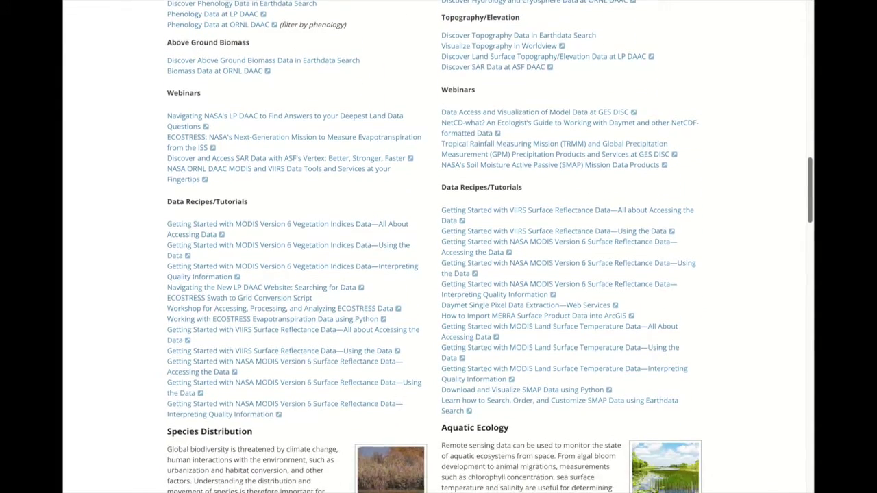
scroll(439, 247, down, 3)
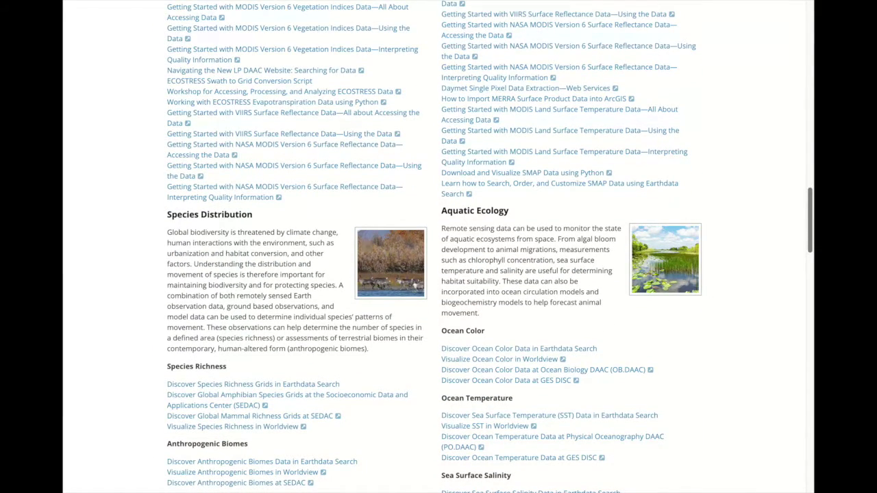
scroll(438, 247, down, 13)
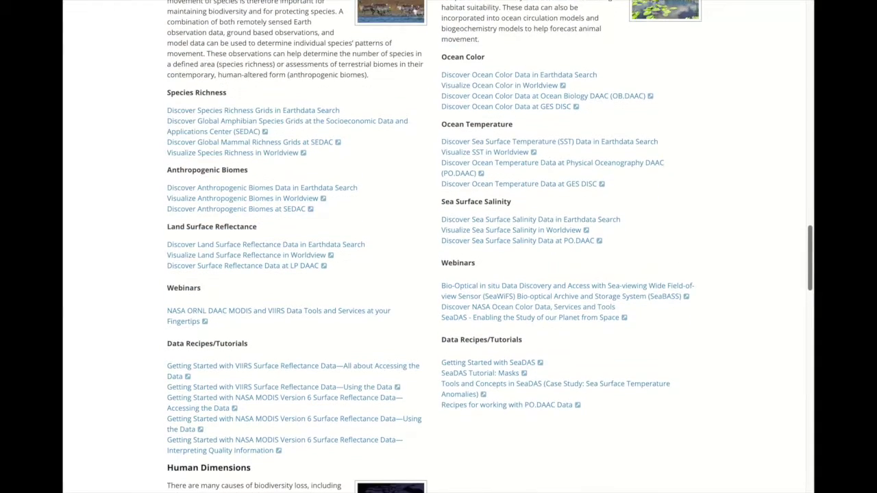
scroll(438, 247, down, 1)
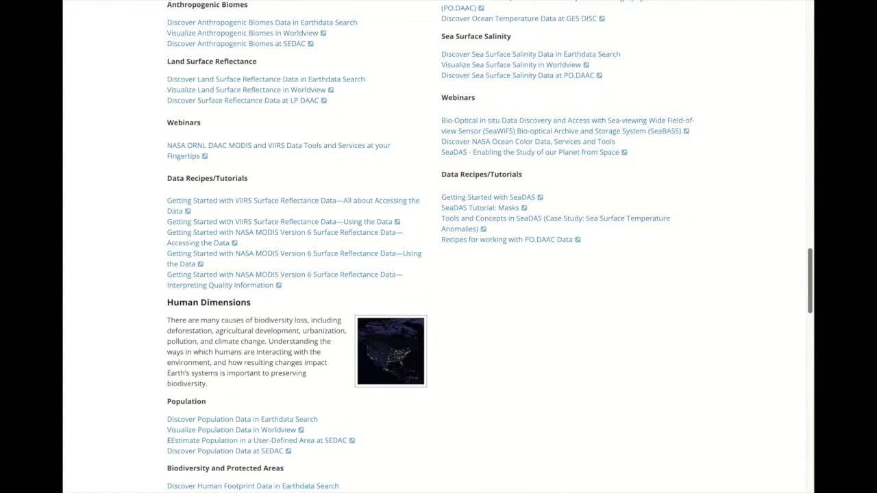
scroll(438, 247, down, 5)
scroll(439, 247, down, 2)
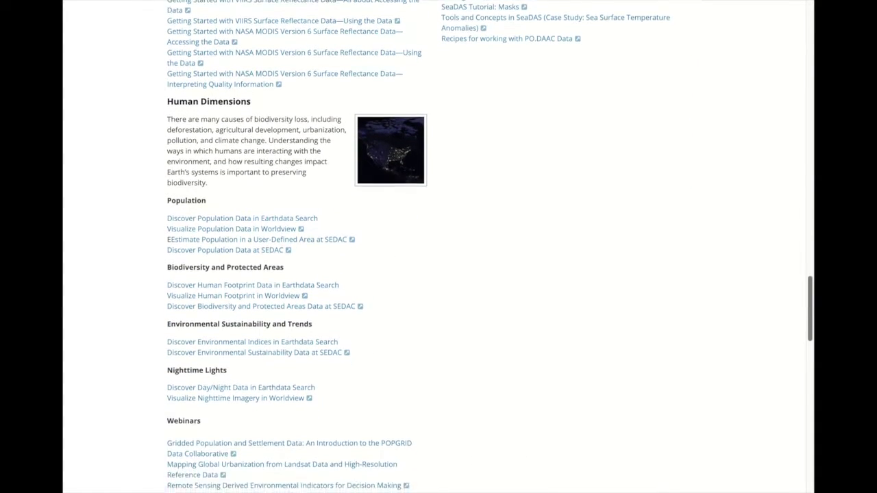
scroll(439, 246, down, 2)
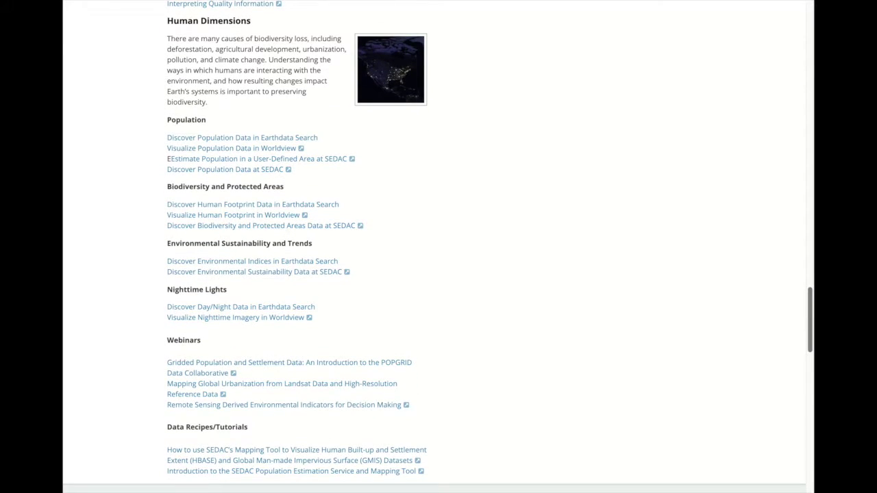
scroll(438, 247, down, 3)
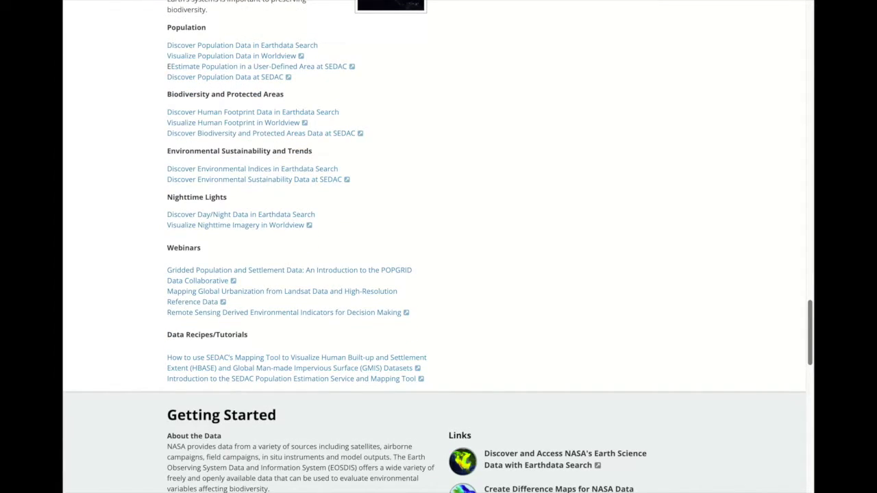
scroll(439, 247, down, 2)
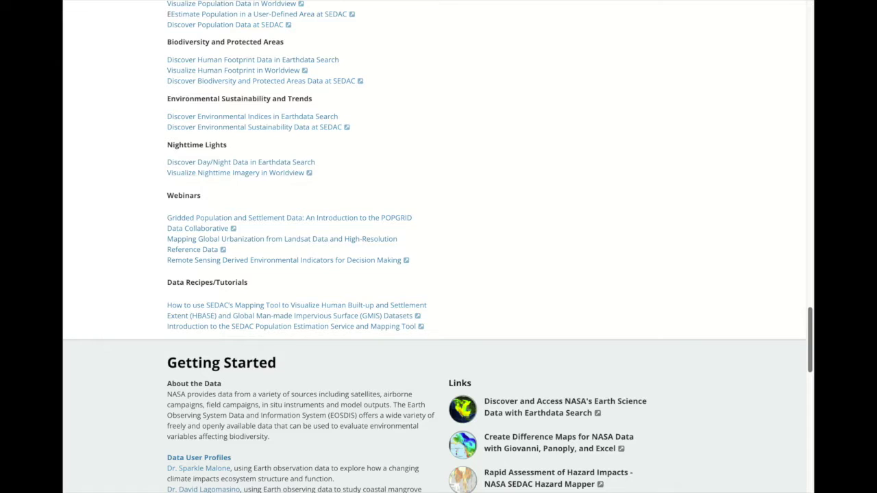
scroll(438, 246, down, 1)
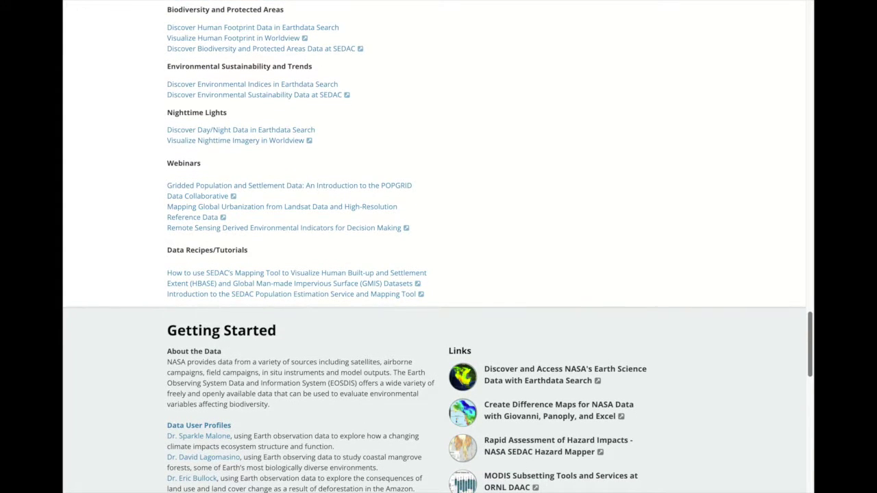
scroll(439, 247, down, 1)
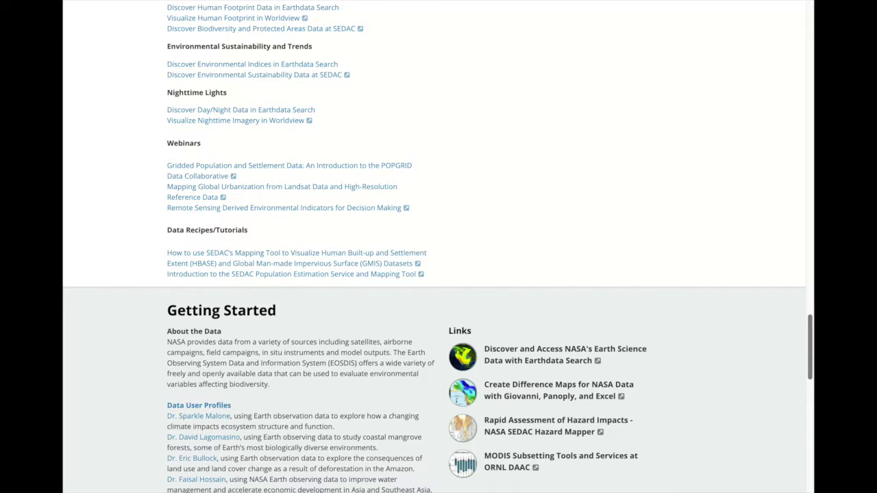
scroll(434, 248, up, 1)
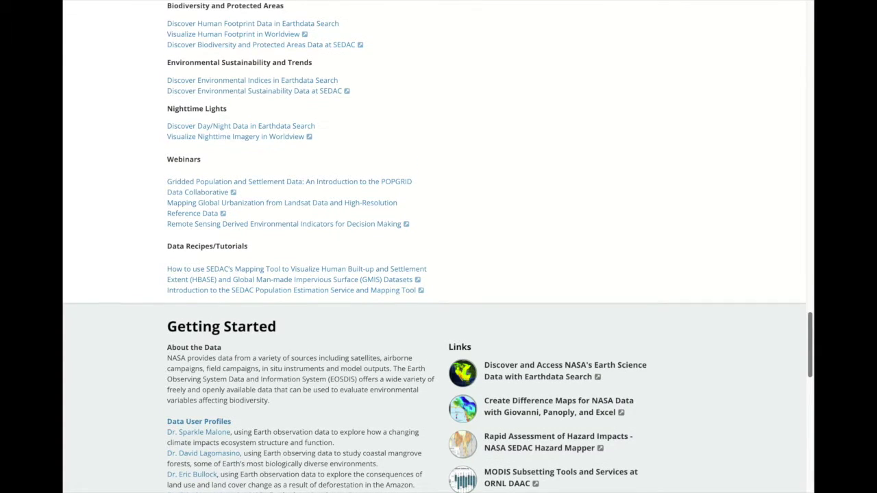
scroll(434, 247, up, 5)
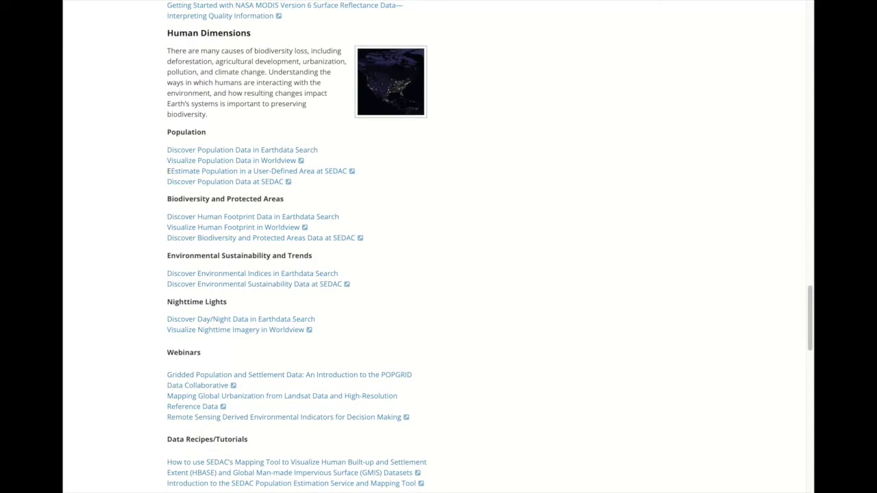